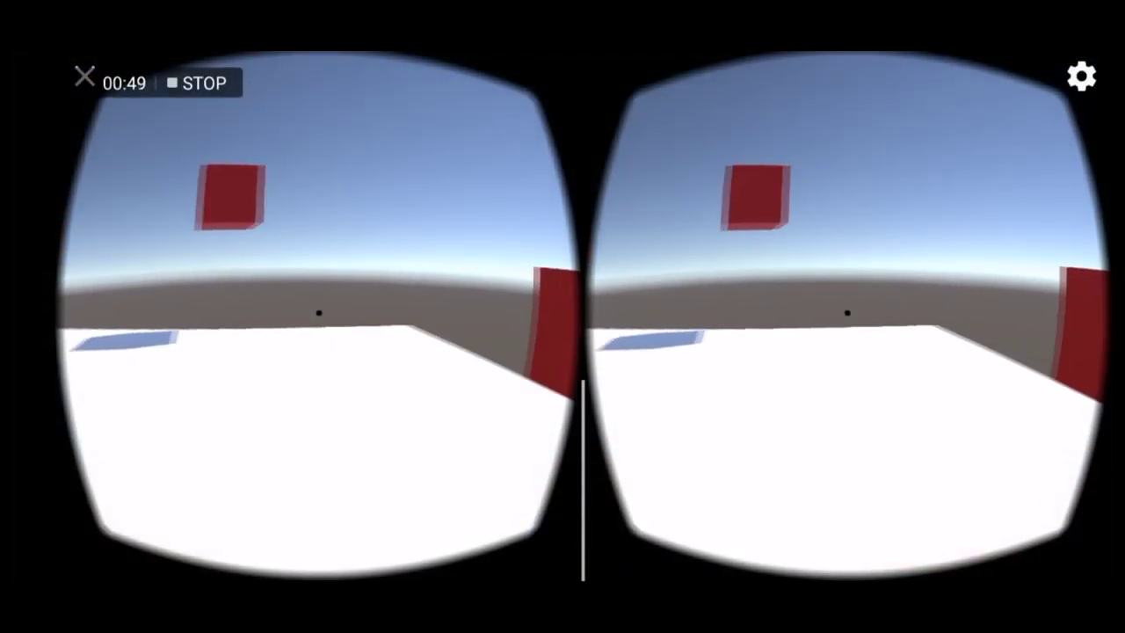
# Step: Gaze at a cube in the Cardboard split view and tap to change its colour
pyautogui.click(967, 442)
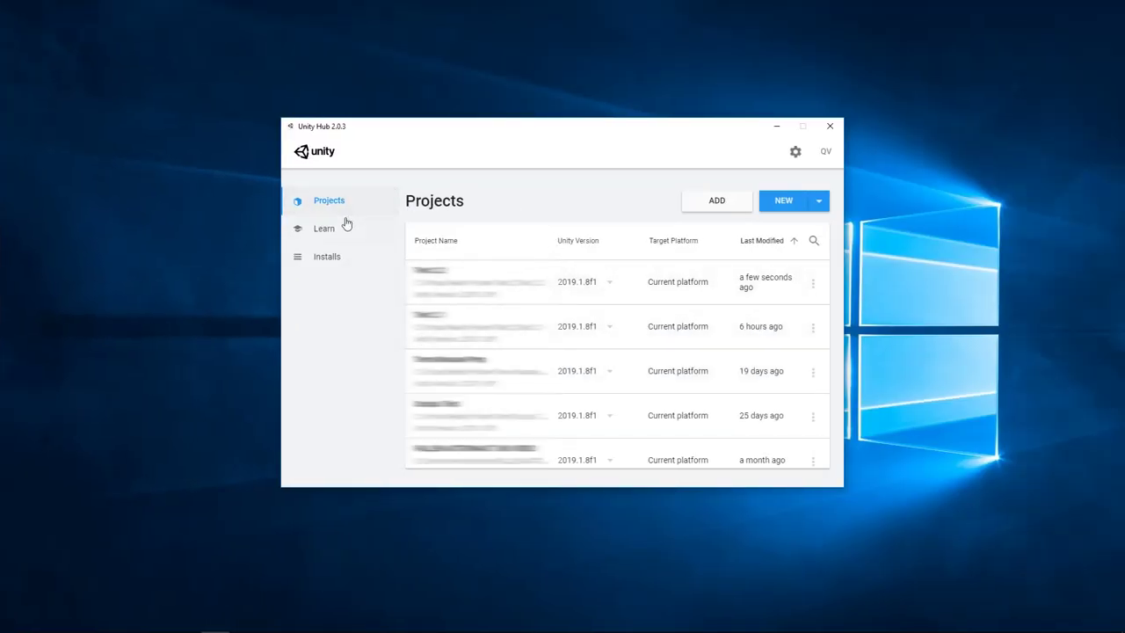
pyautogui.click(327, 255)
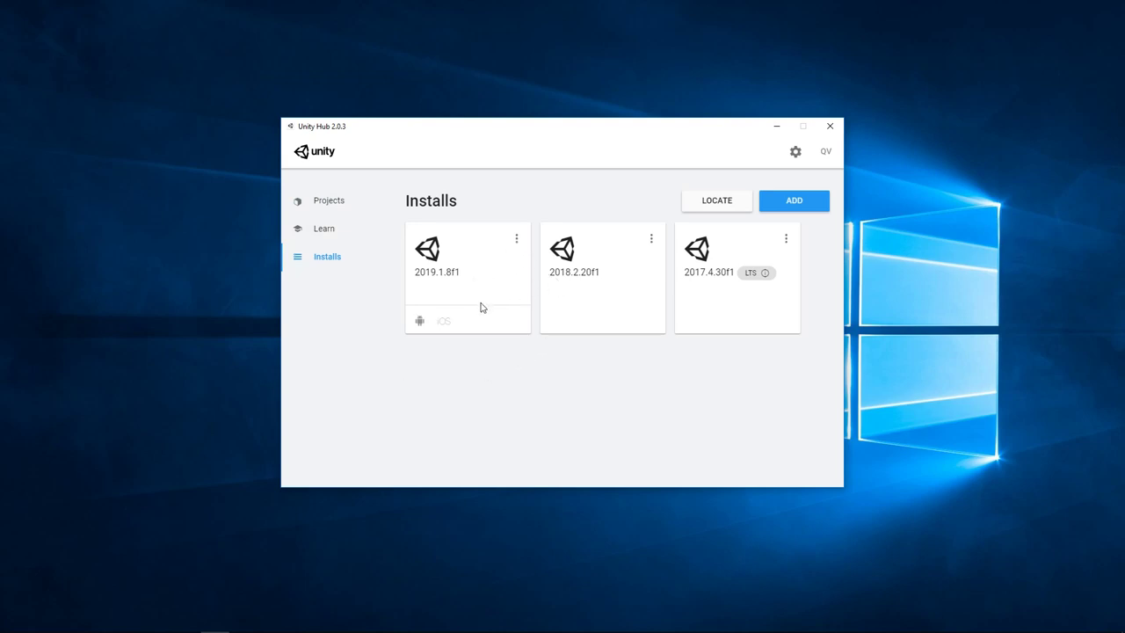
pyautogui.click(791, 204)
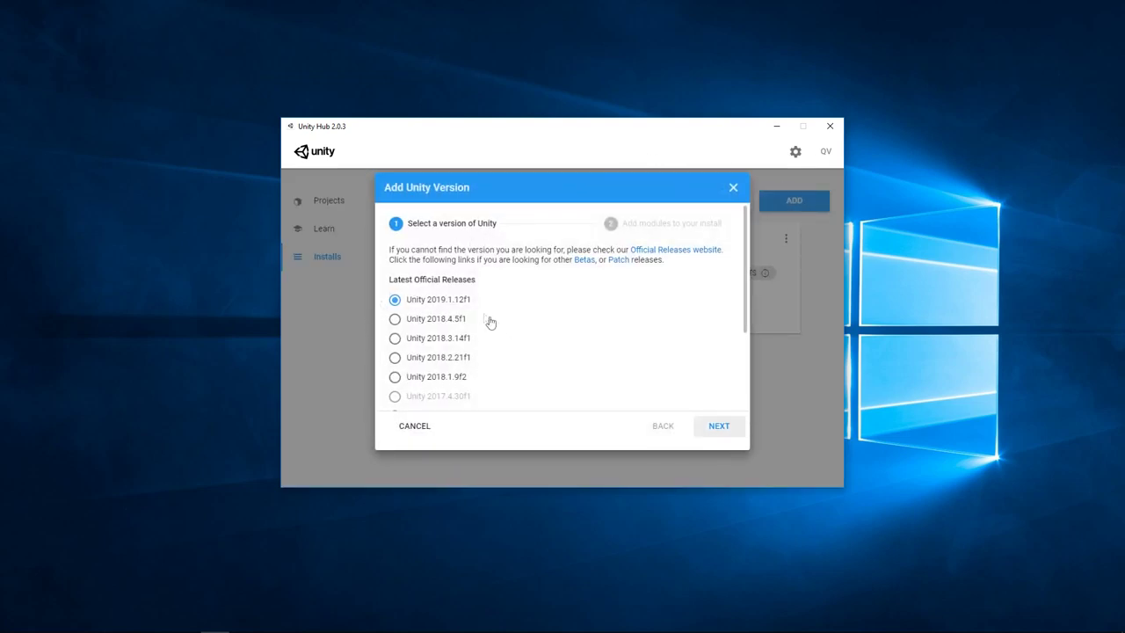
pyautogui.click(716, 425)
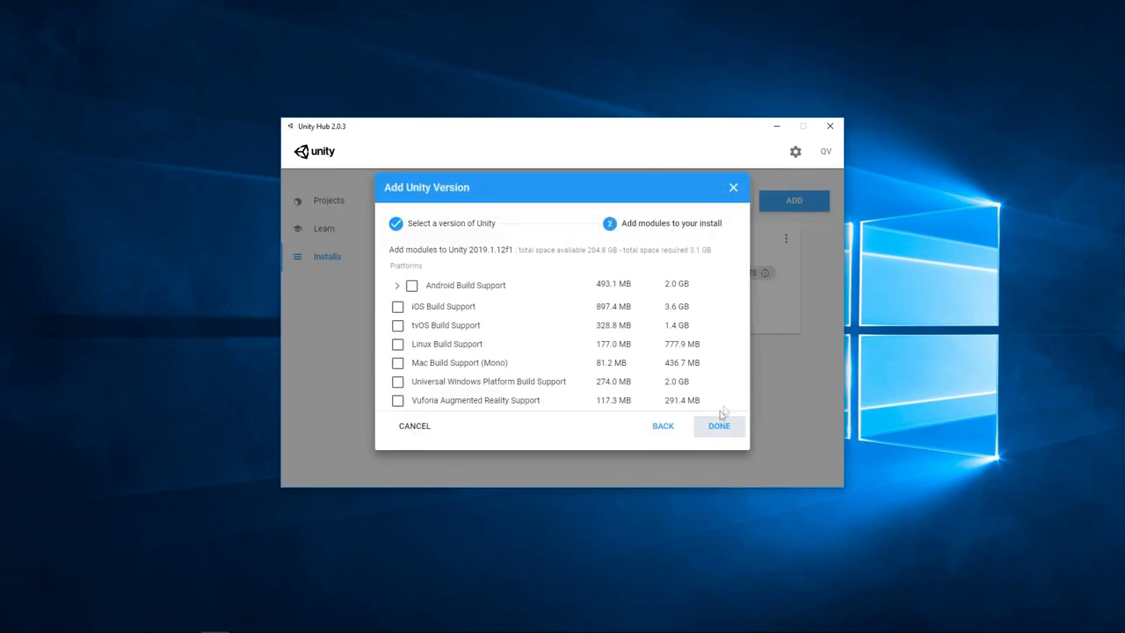
pyautogui.click(396, 285)
pyautogui.click(412, 287)
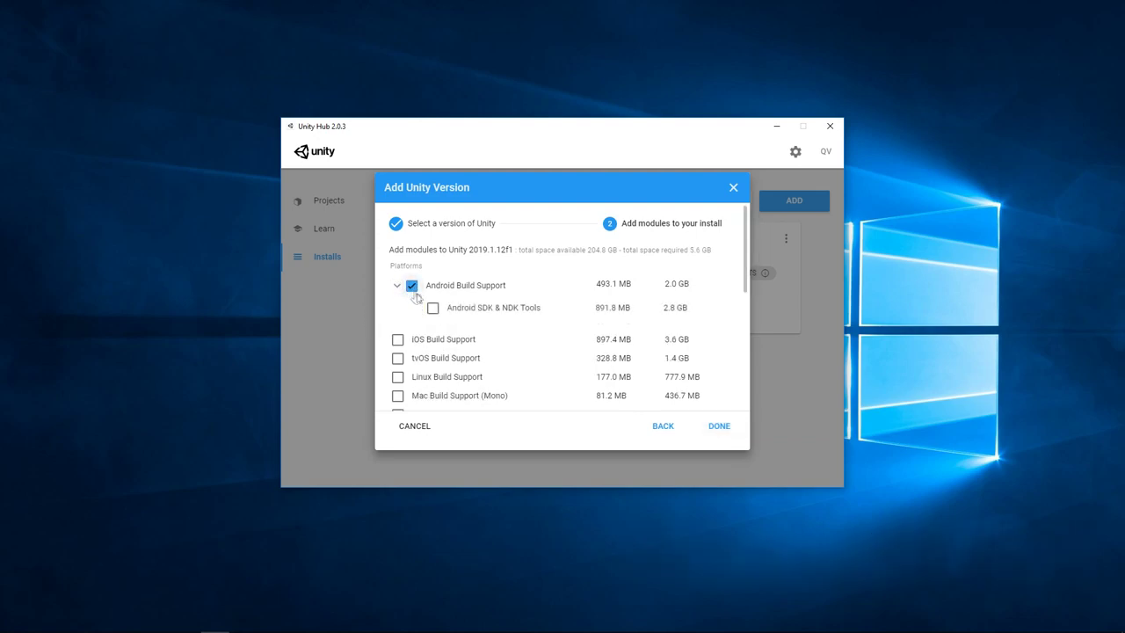
pyautogui.click(433, 309)
pyautogui.scroll(-2, 492, 290)
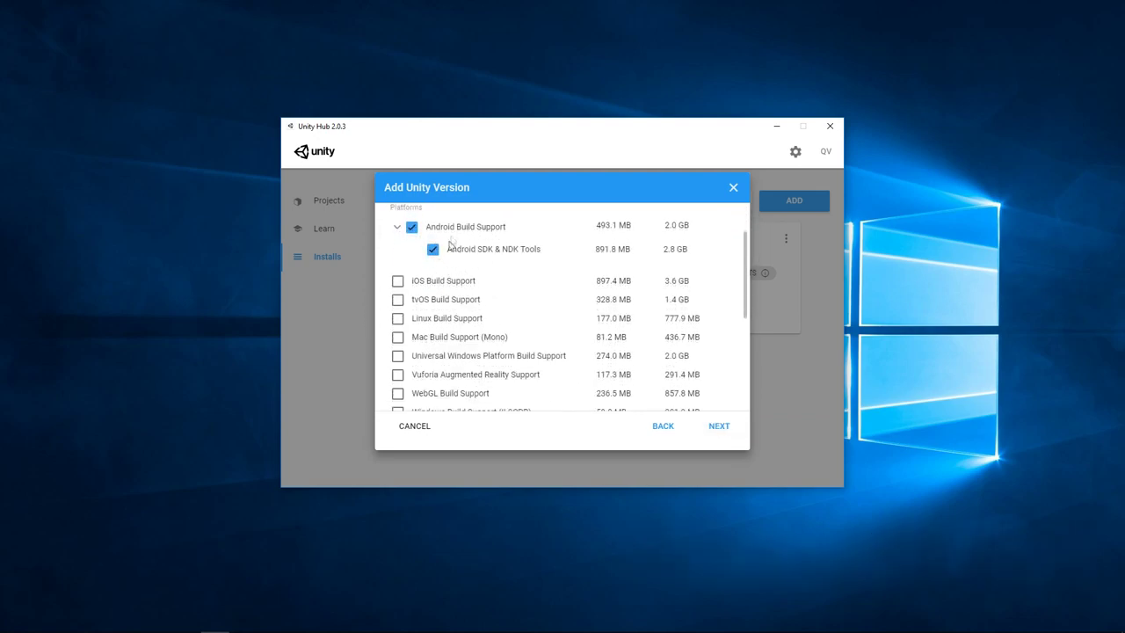
pyautogui.click(398, 280)
pyautogui.scroll(2, 585, 316)
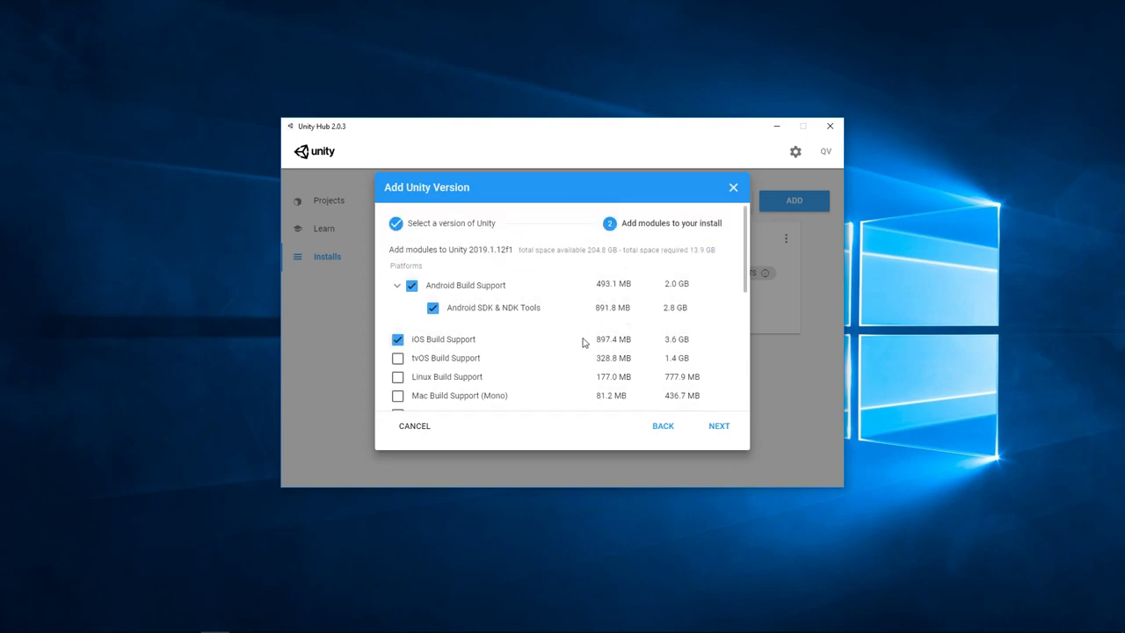
pyautogui.click(716, 430)
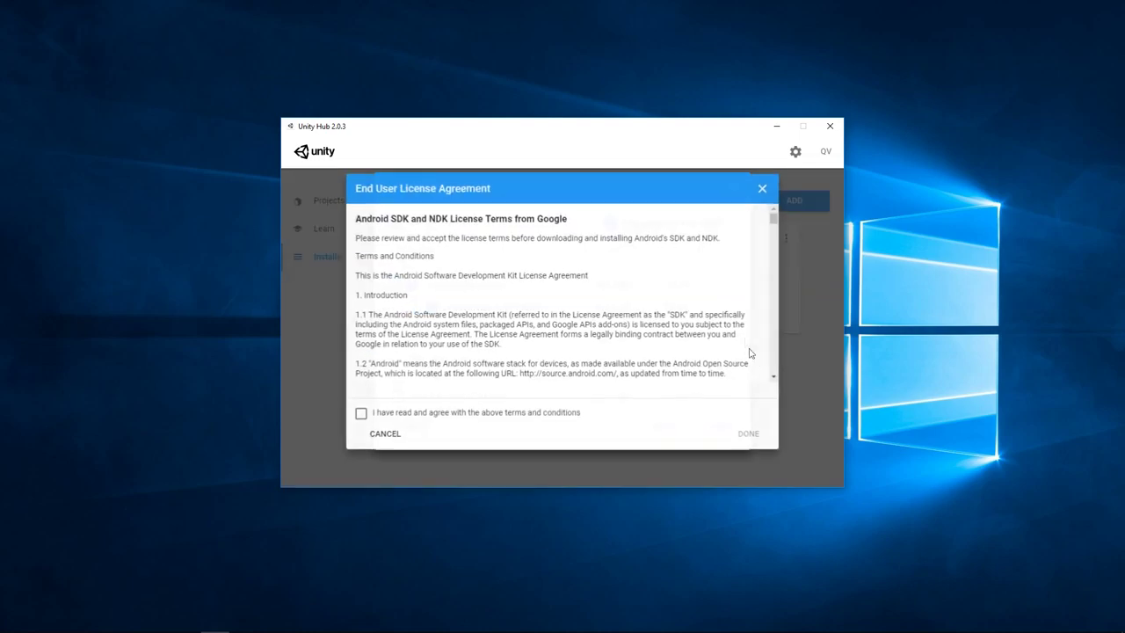
pyautogui.click(358, 414)
pyautogui.click(751, 435)
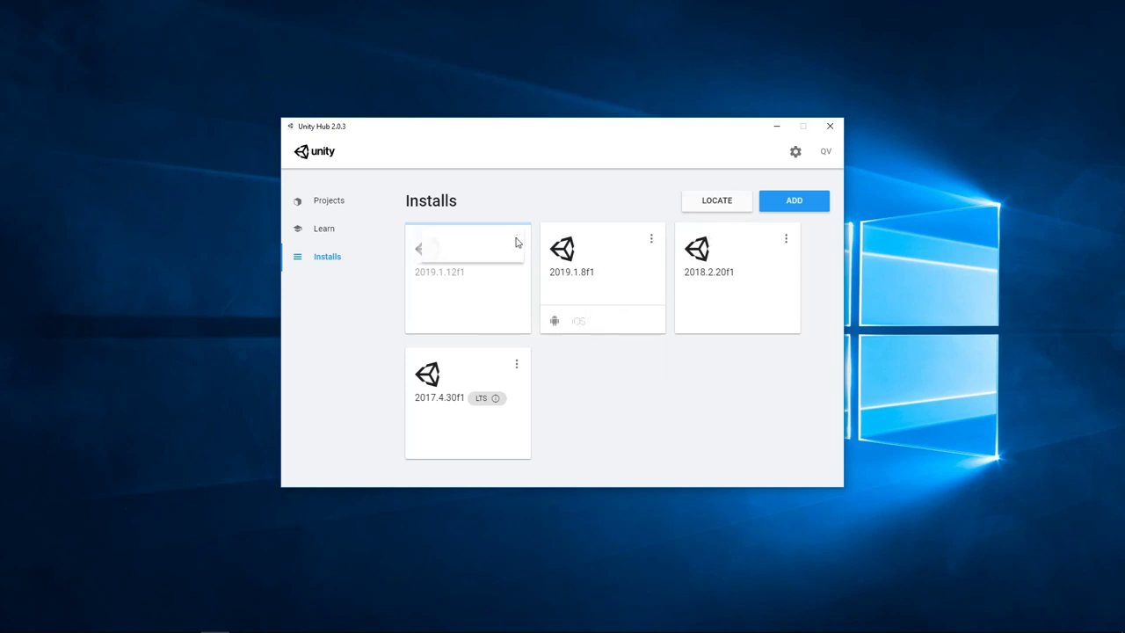
pyautogui.click(455, 248)
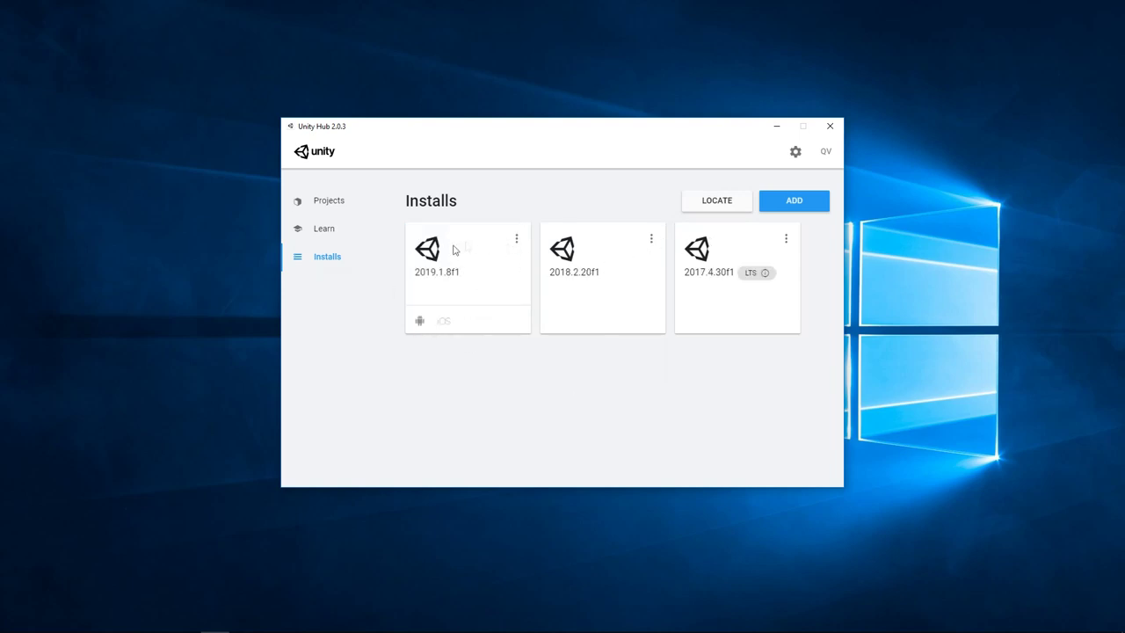
pyautogui.click(517, 239)
pyautogui.click(488, 245)
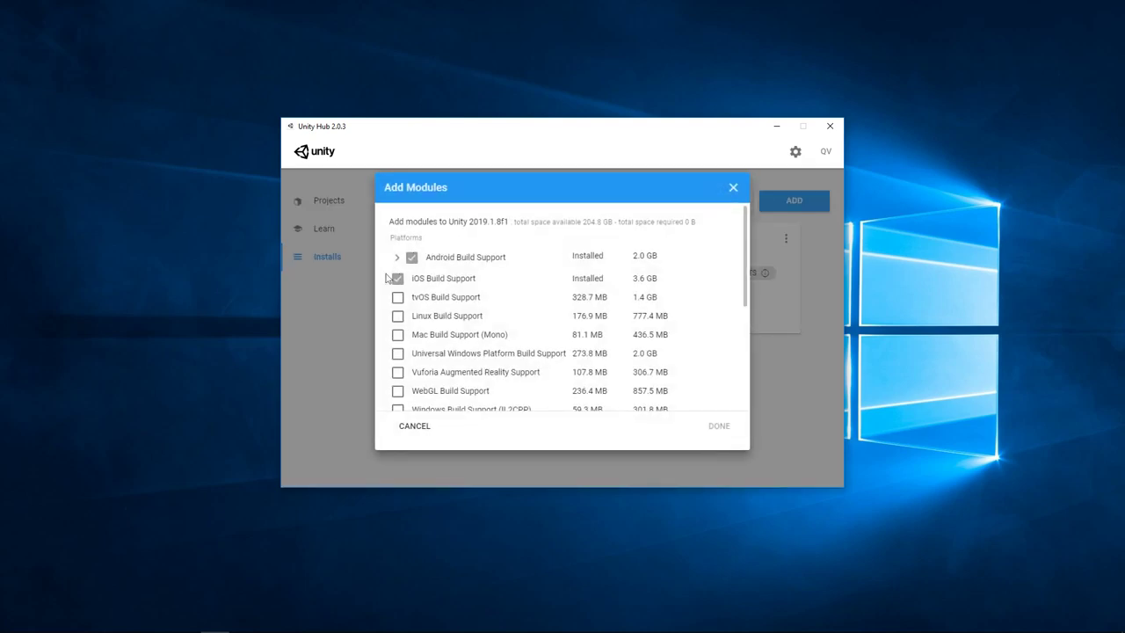
pyautogui.click(322, 205)
# Step: Create a new 3D project named Cardboard Tutorial using Unity version 2019.1.8f1
pyautogui.click(323, 203)
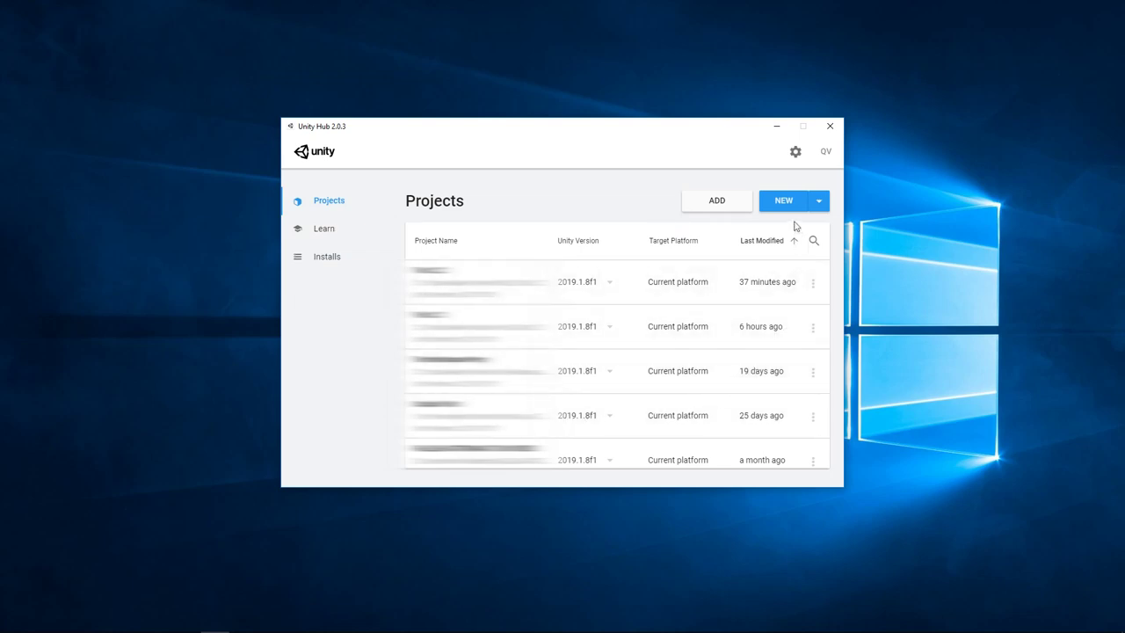
pyautogui.click(819, 205)
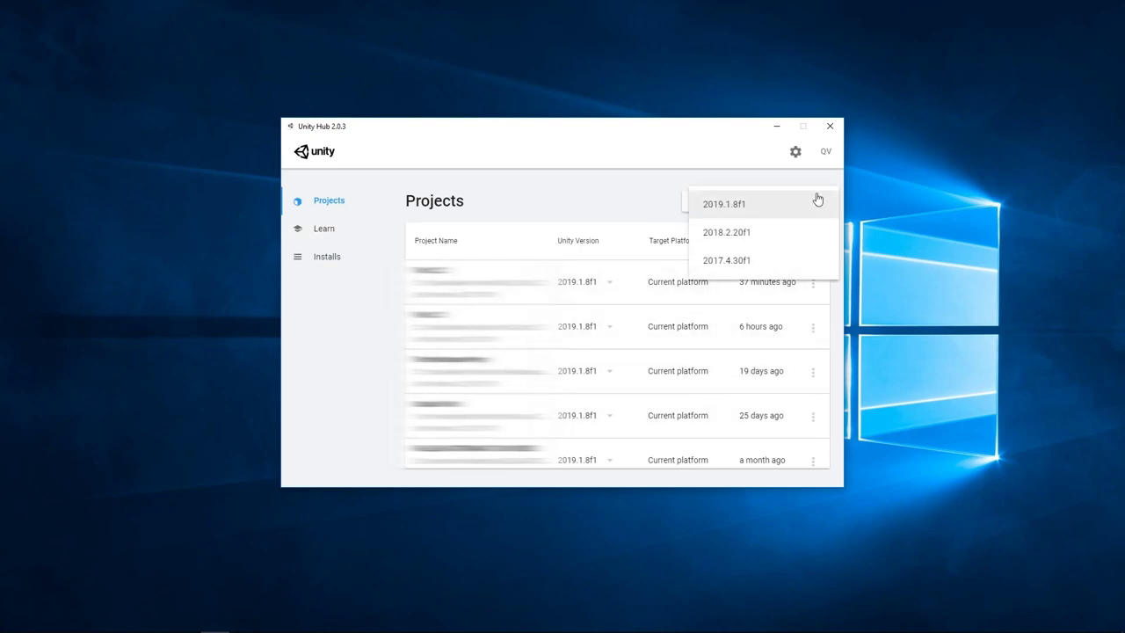
pyautogui.click(728, 213)
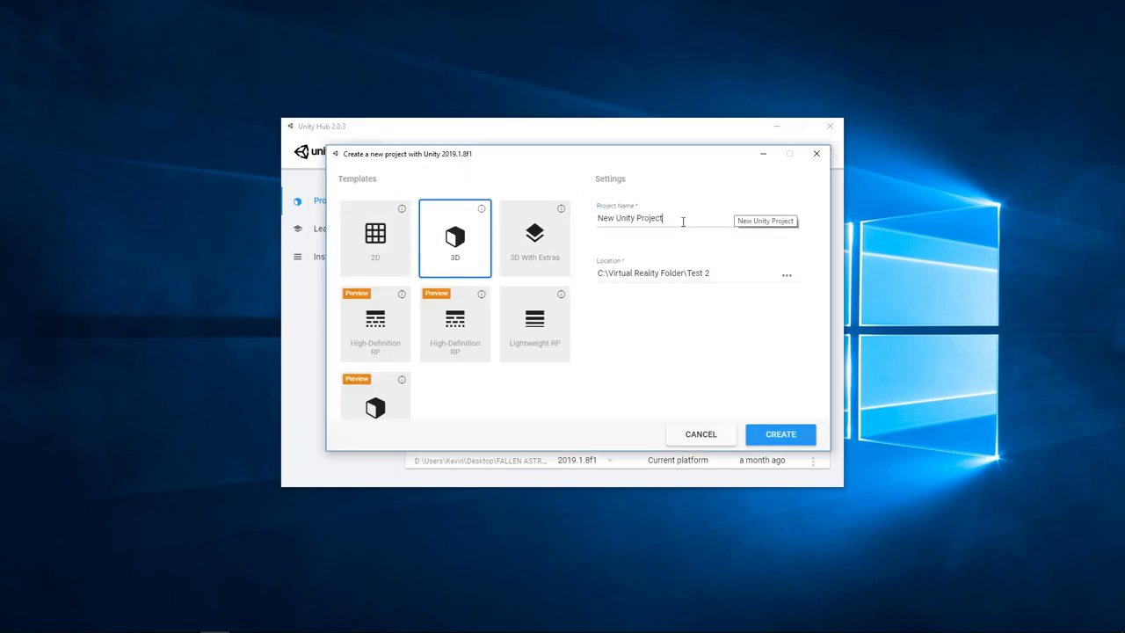
pyautogui.tripleClick(683, 222)
pyautogui.write('Cardboard Tutorial')
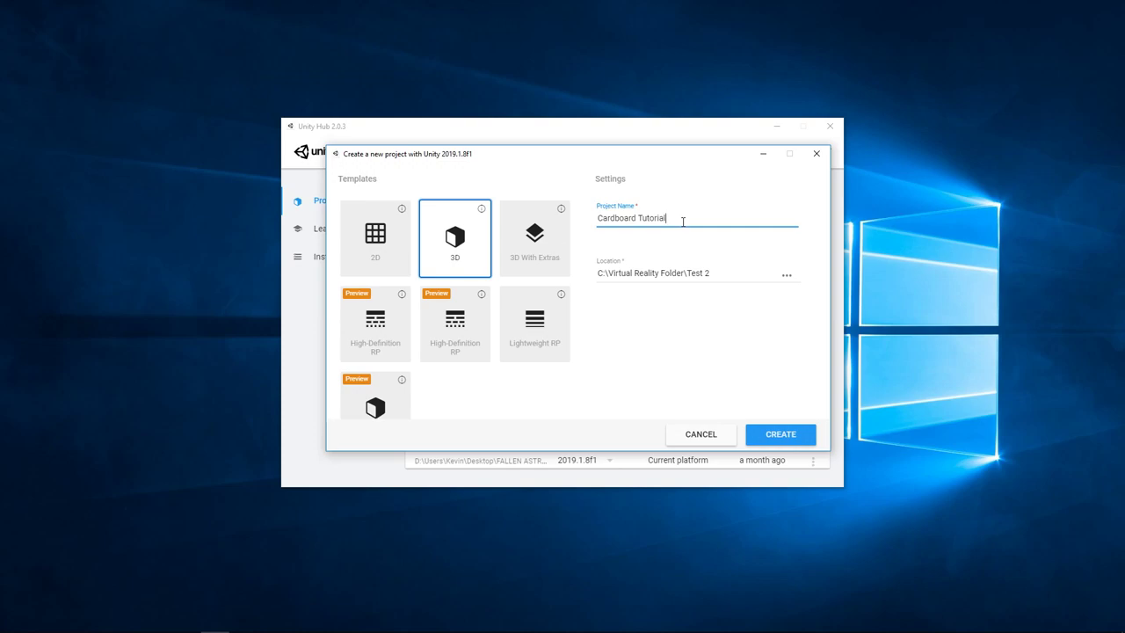
pyautogui.press('Return')
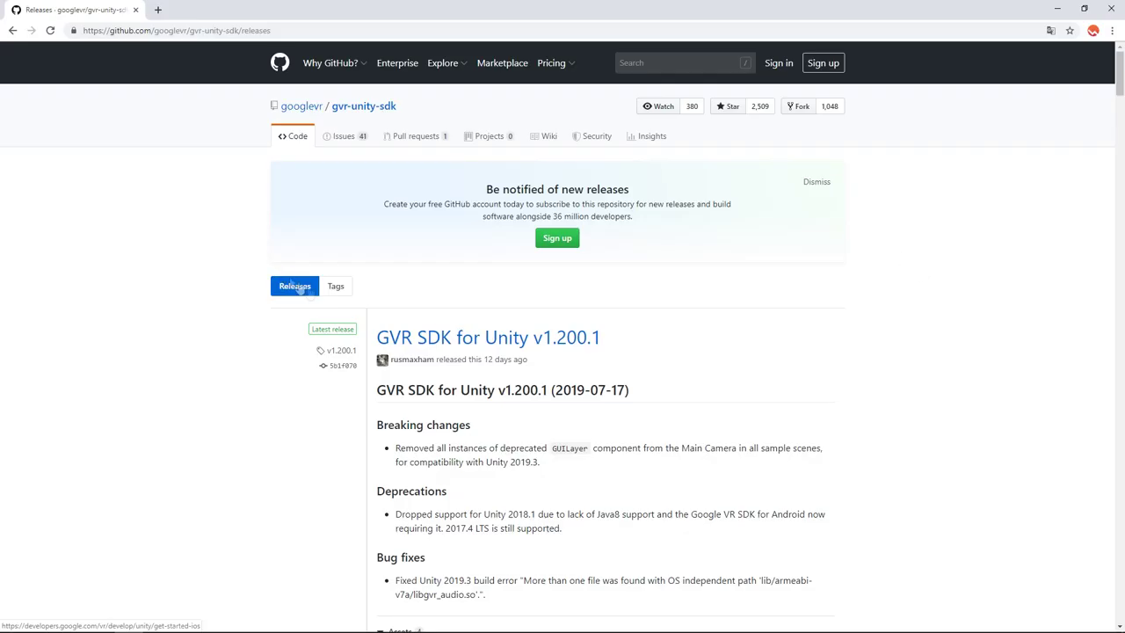
# Step: Download GoogleVRForUnity_1.200.1.unitypackage from the v1.200.1 release and drag it into Unity
pyautogui.scroll(-3, 889, 319)
pyautogui.scroll(-2, 890, 321)
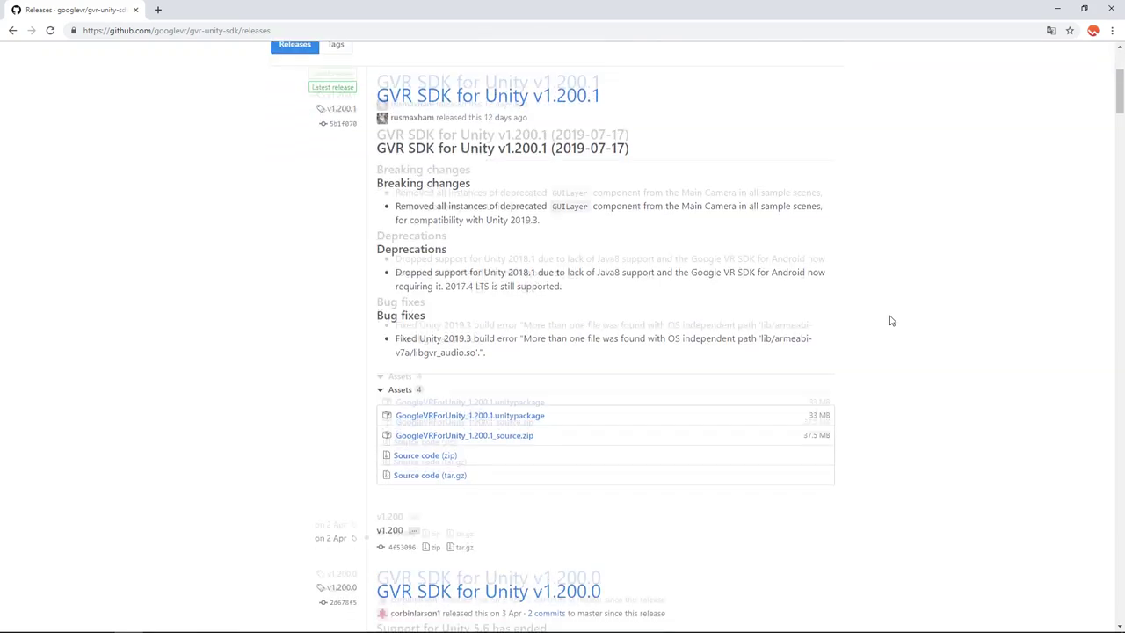
pyautogui.scroll(1, 890, 321)
pyautogui.moveTo(378, 155); pyautogui.dragTo(631, 158)
pyautogui.click(658, 313)
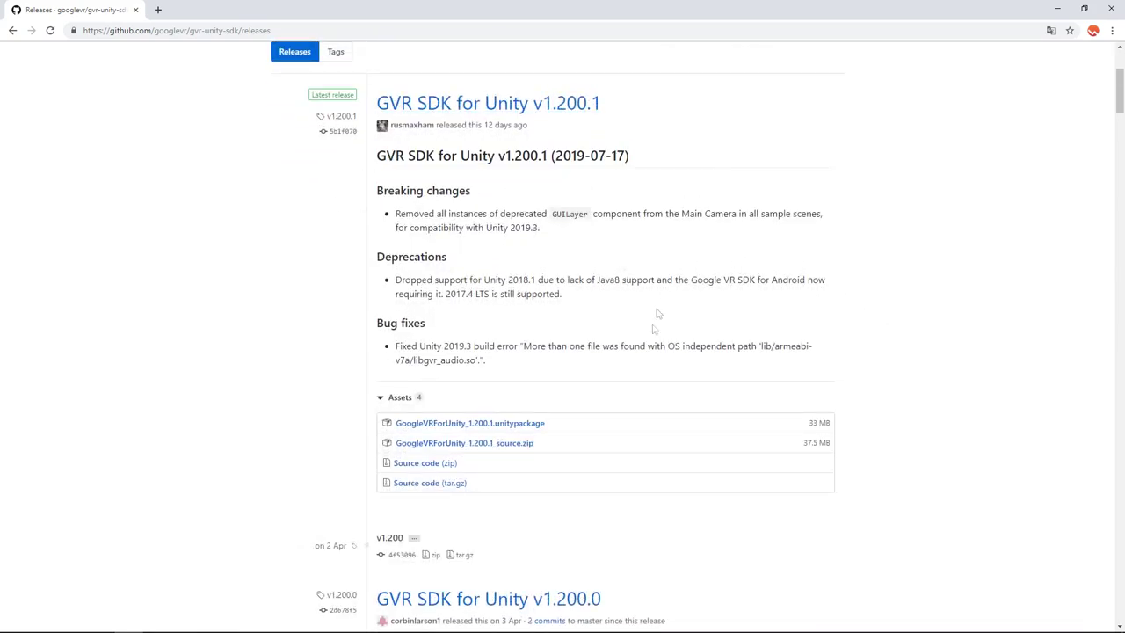
pyautogui.click(489, 426)
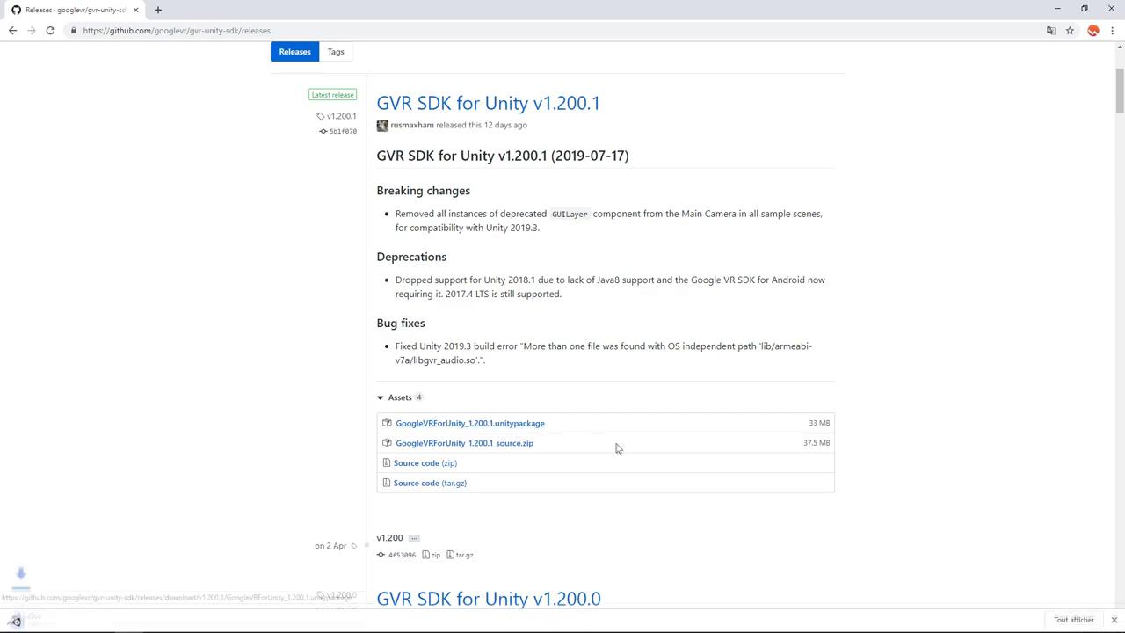
pyautogui.moveTo(66, 615); pyautogui.dragTo(831, 428)
# Step: Import every file of the GoogleVRForUnity_1.200.1 package into the project
pyautogui.scroll(-15, 508, 433)
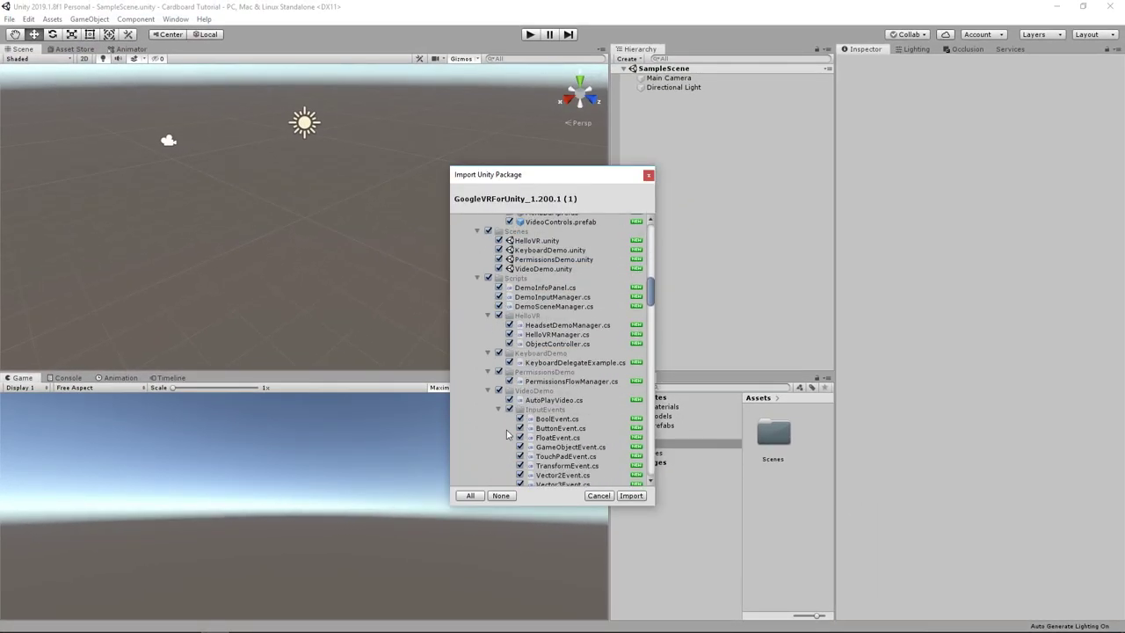
pyautogui.click(632, 496)
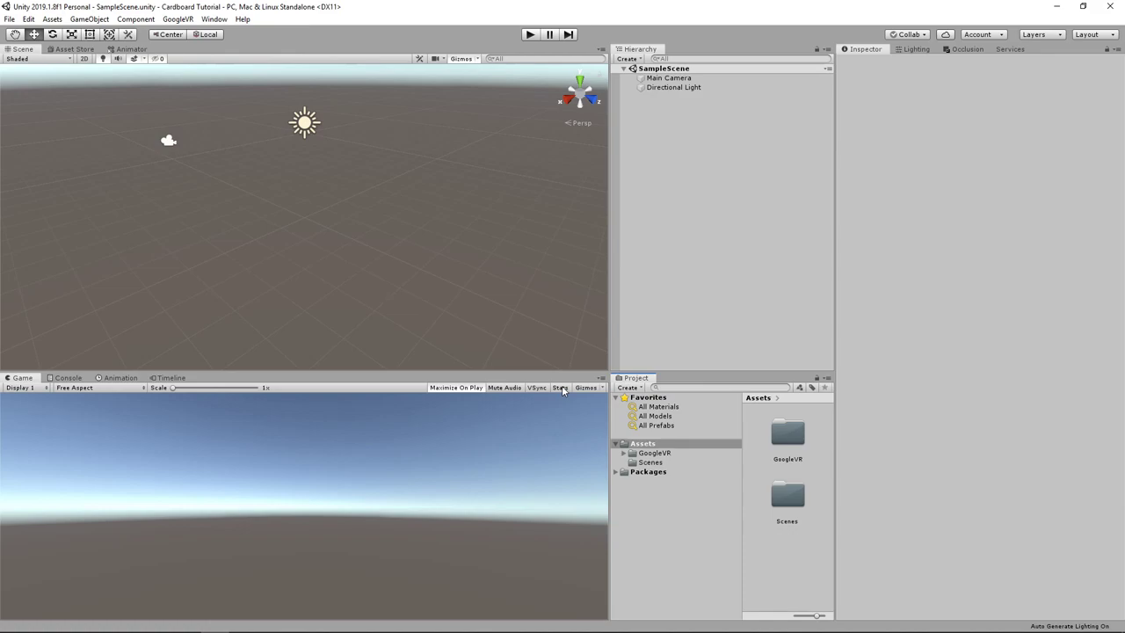
pyautogui.click(28, 19)
# Step: In Build Settings, add SampleScene to the build and switch the platform to Android
pyautogui.moveTo(9, 18)
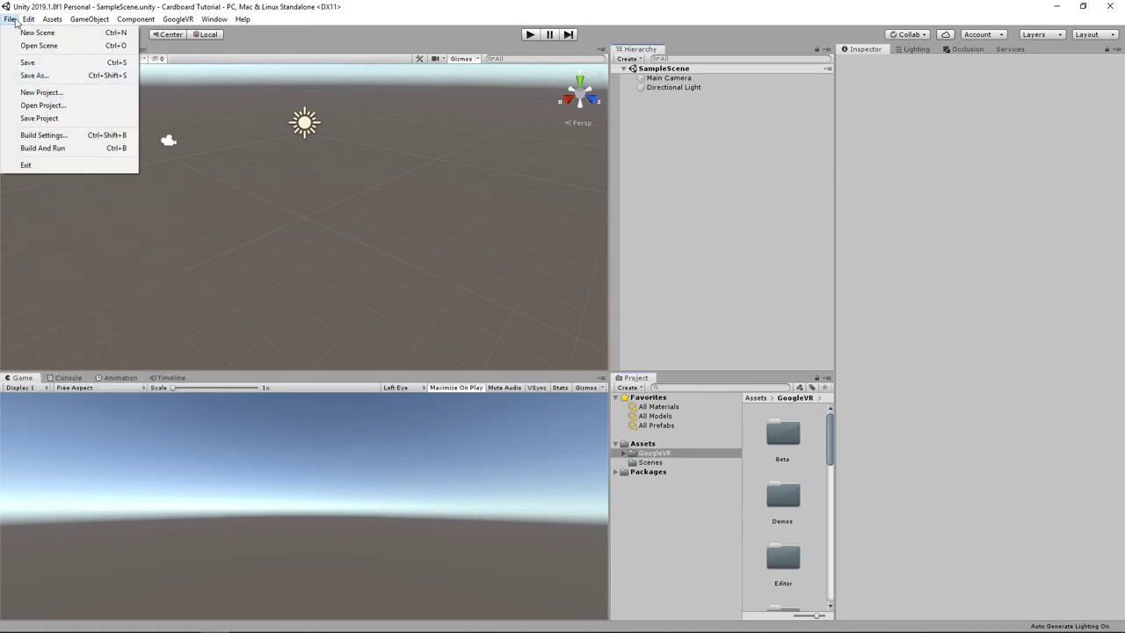
pyautogui.click(41, 135)
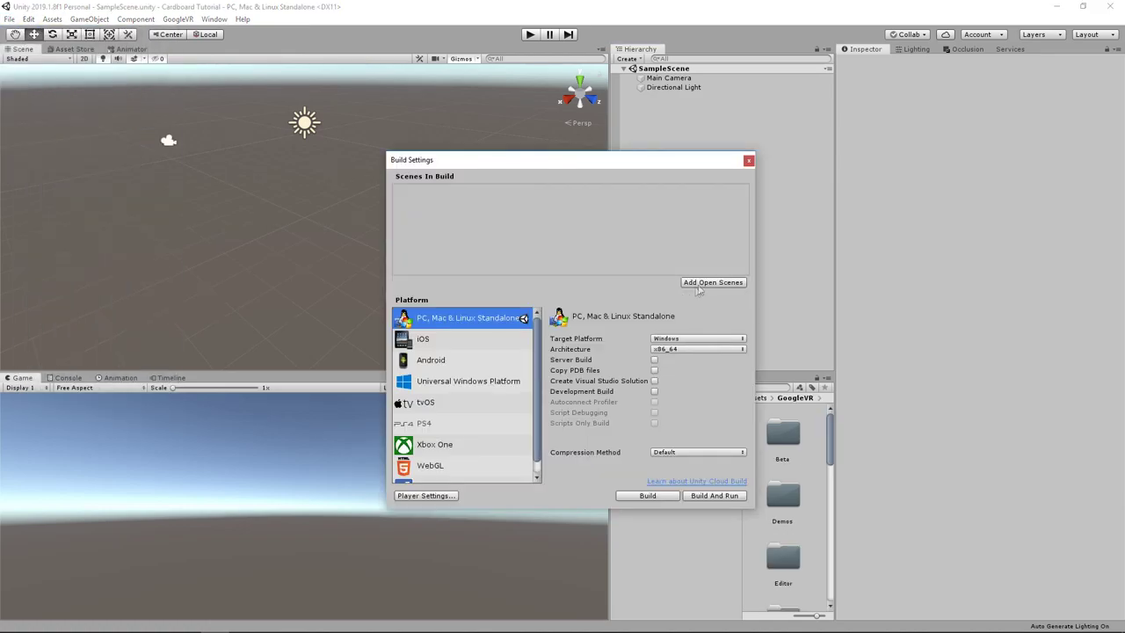
pyautogui.click(427, 347)
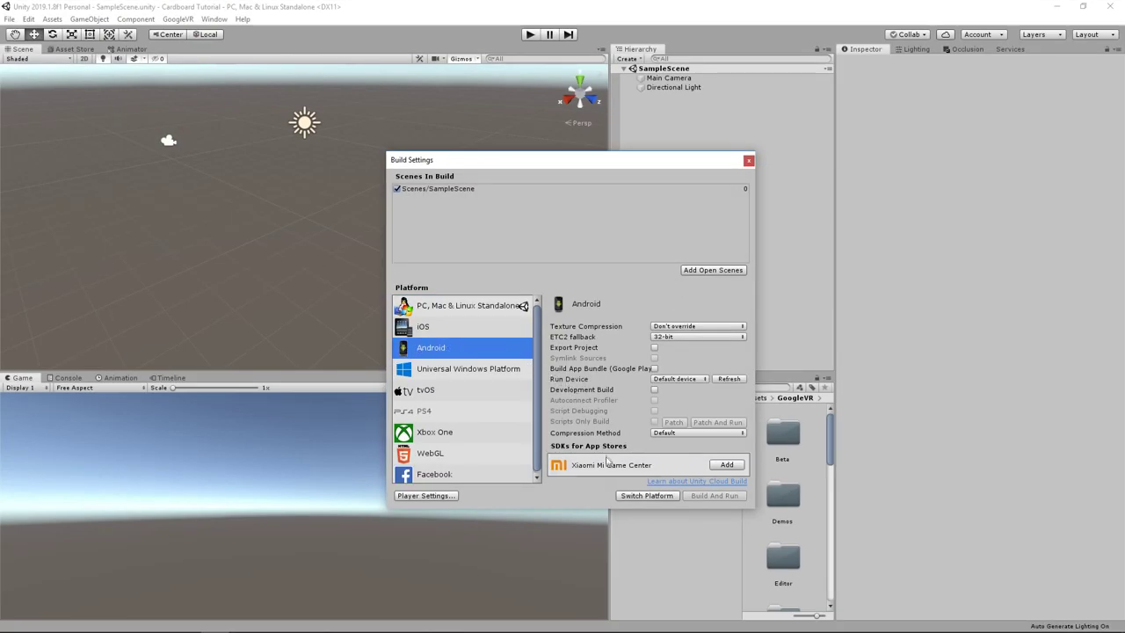
pyautogui.click(635, 497)
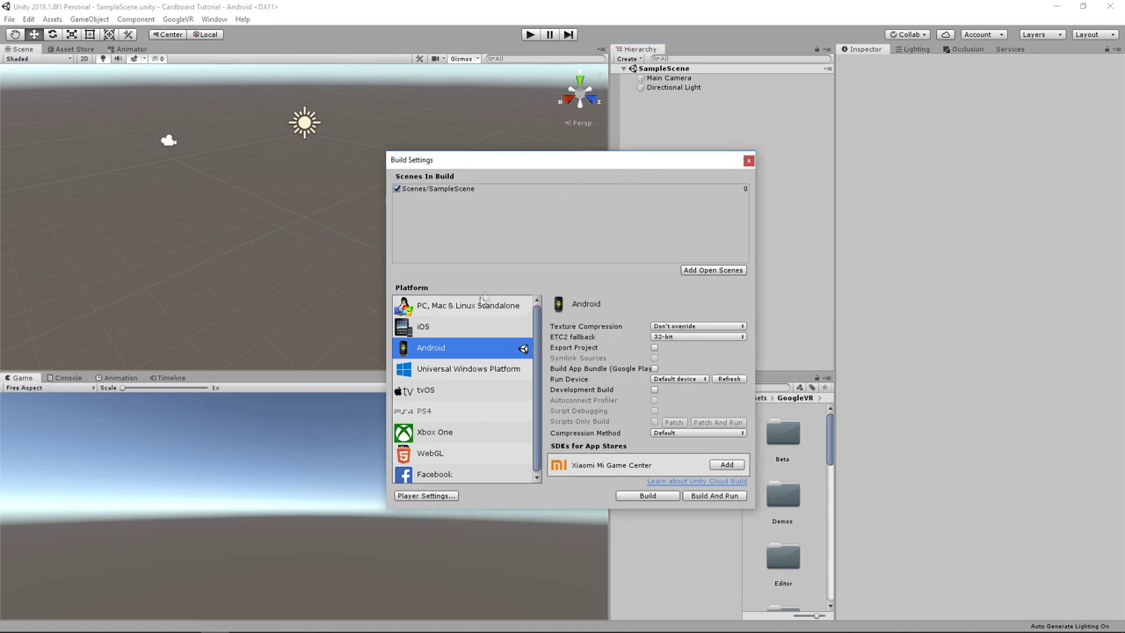
pyautogui.click(424, 496)
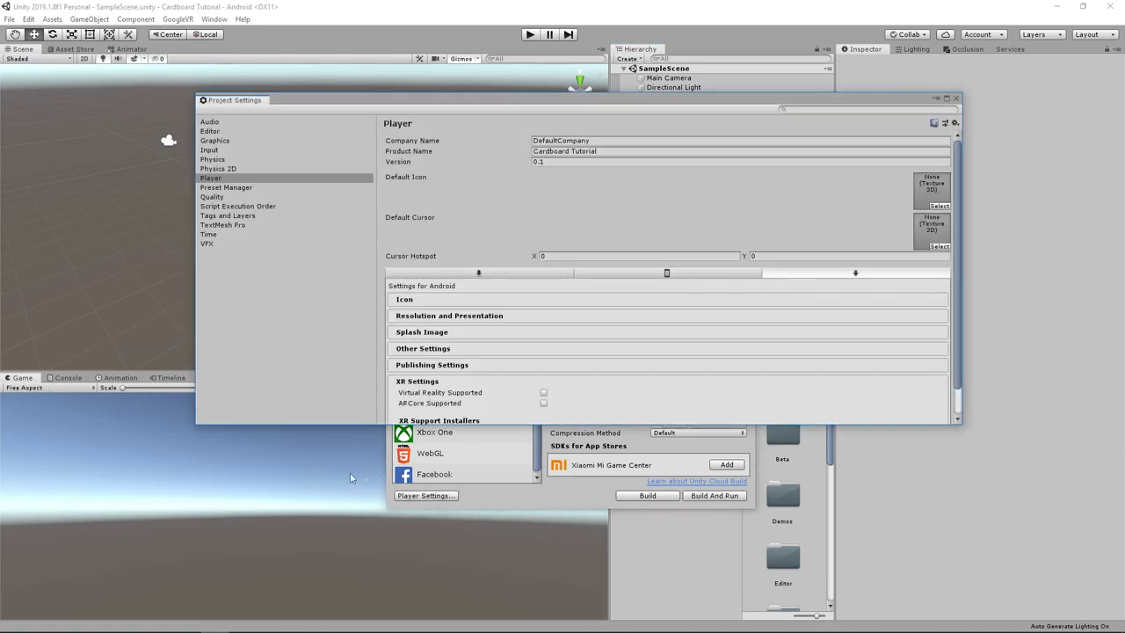
# Step: Enable Virtual Reality Supported for Android and add Cardboard as the VR SDK
pyautogui.moveTo(533, 422); pyautogui.dragTo(540, 525)
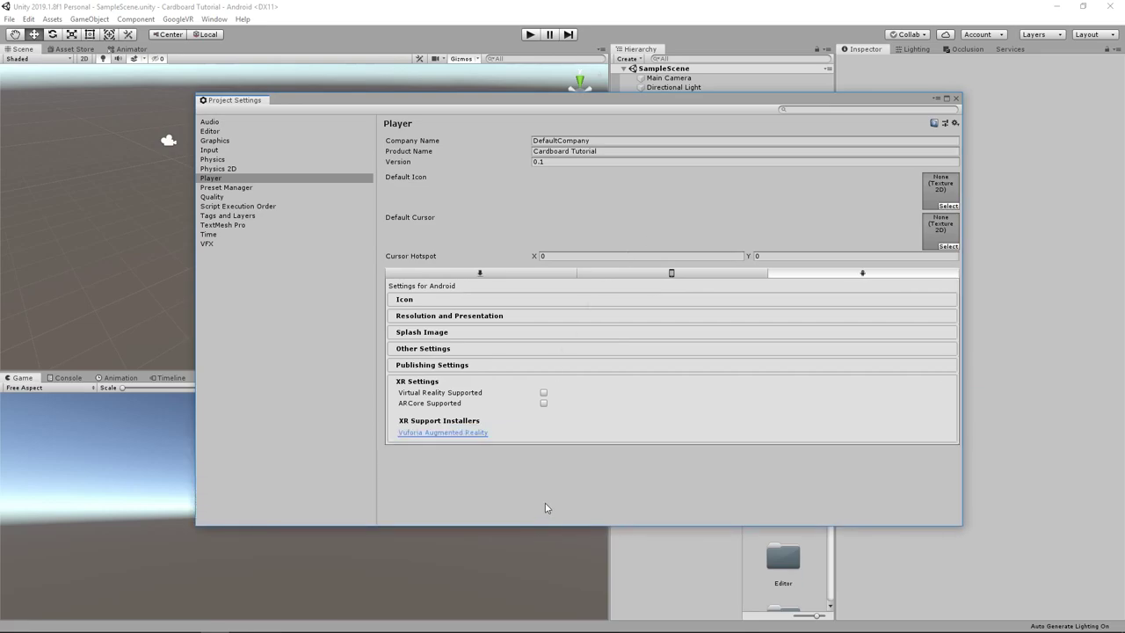
pyautogui.click(544, 394)
pyautogui.scroll(-1, 650, 360)
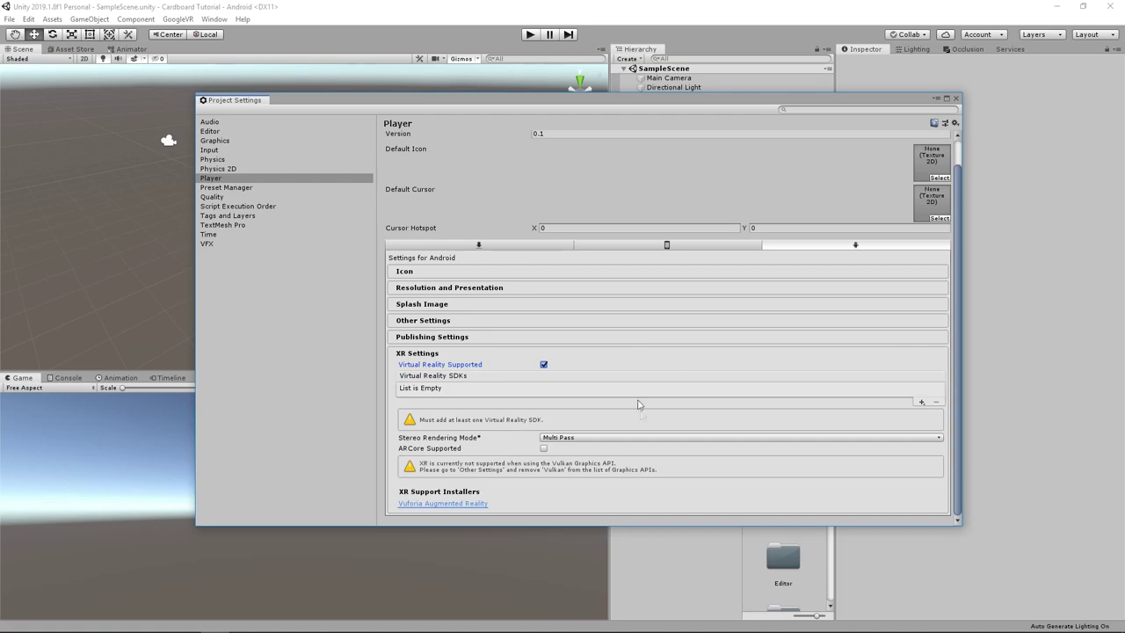
pyautogui.click(921, 404)
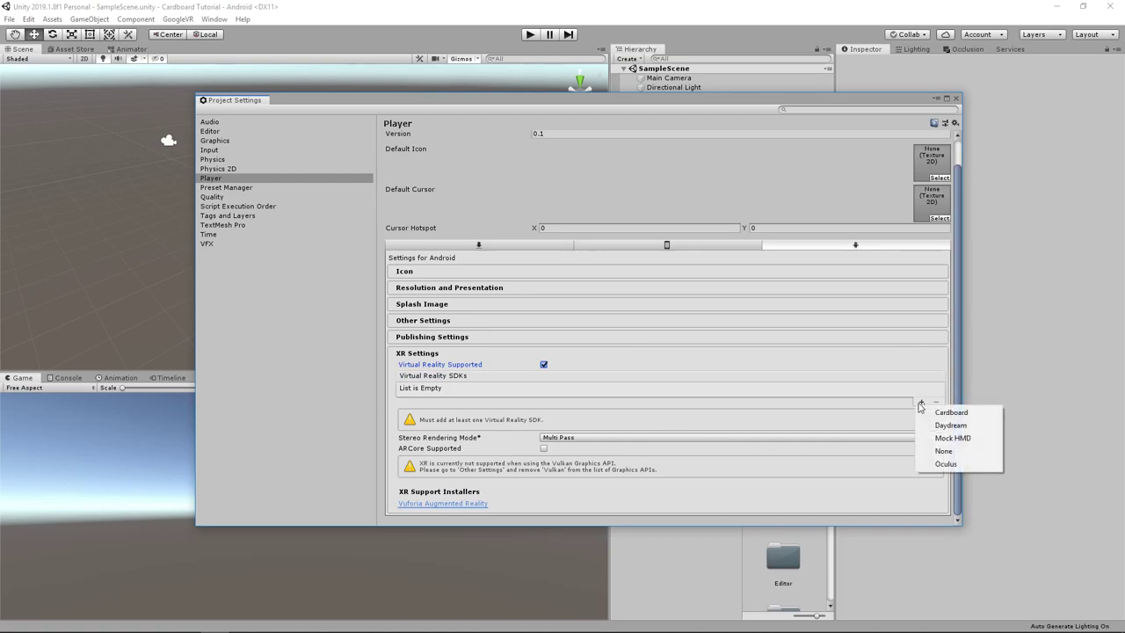
pyautogui.click(945, 413)
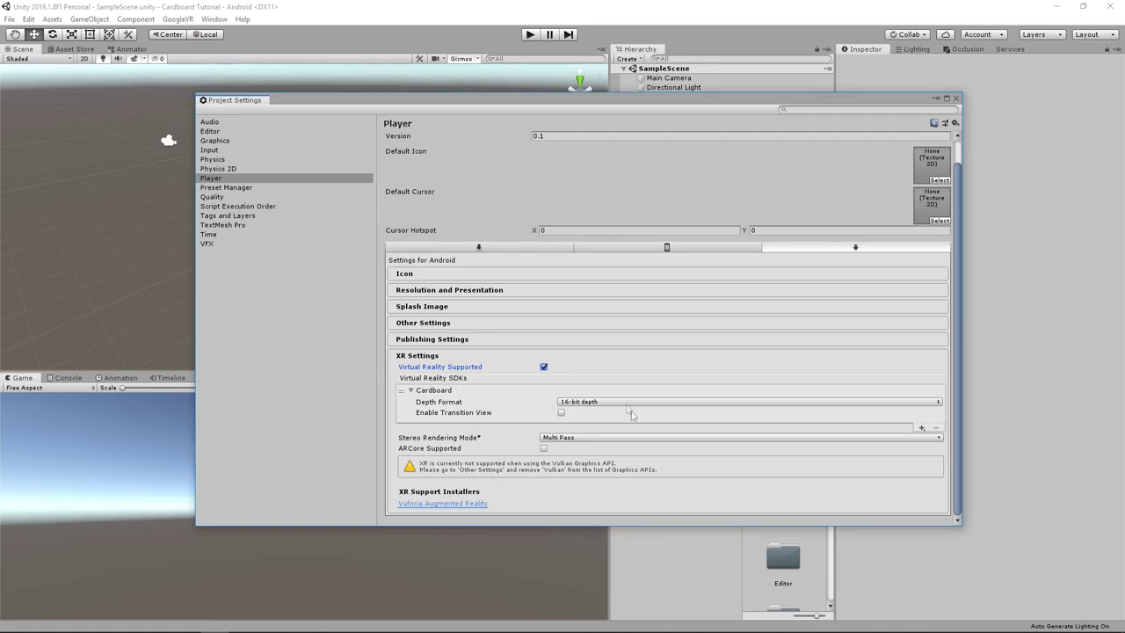
# Step: Remove Vulkan from the Graphics APIs, leaving OpenGLES3, and close Project Settings
pyautogui.click(432, 324)
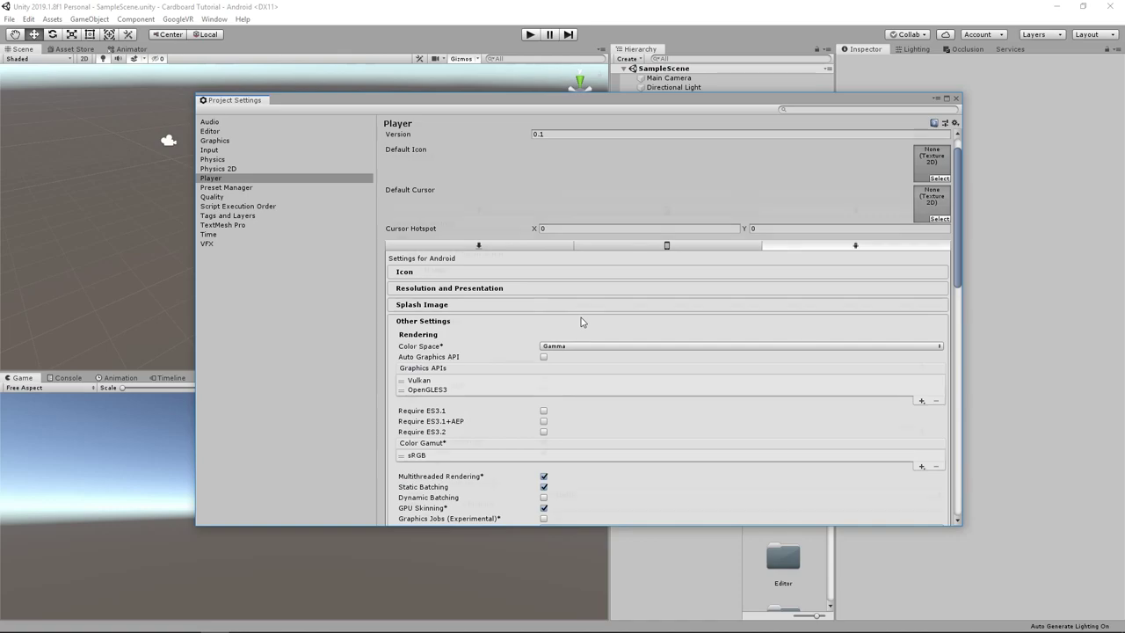
pyautogui.scroll(-2, 576, 320)
pyautogui.click(434, 311)
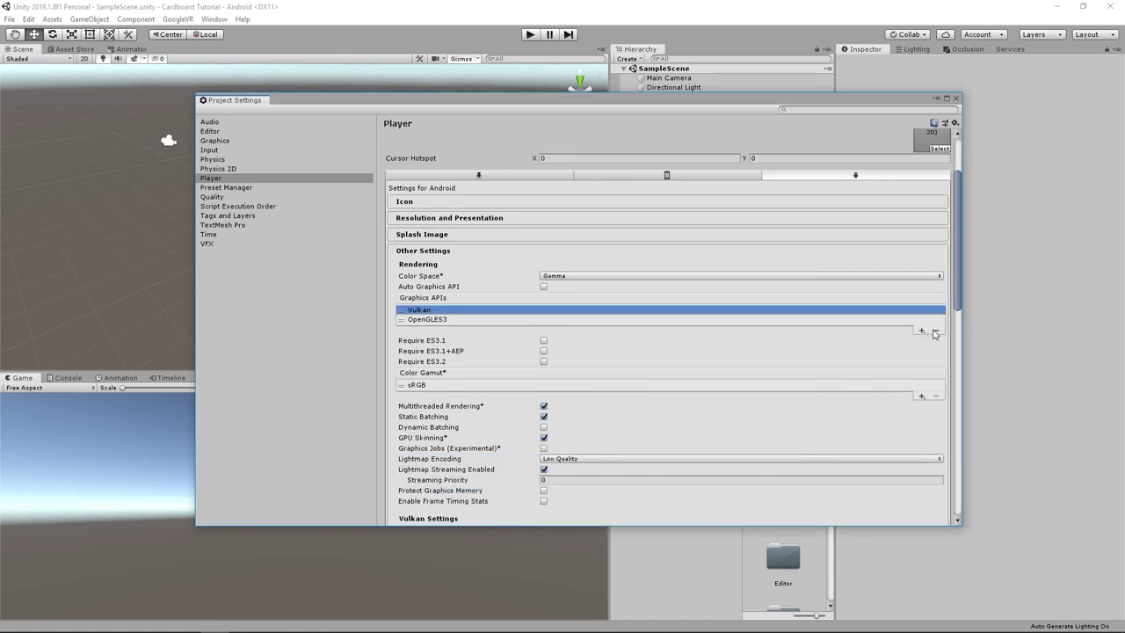
pyautogui.click(935, 331)
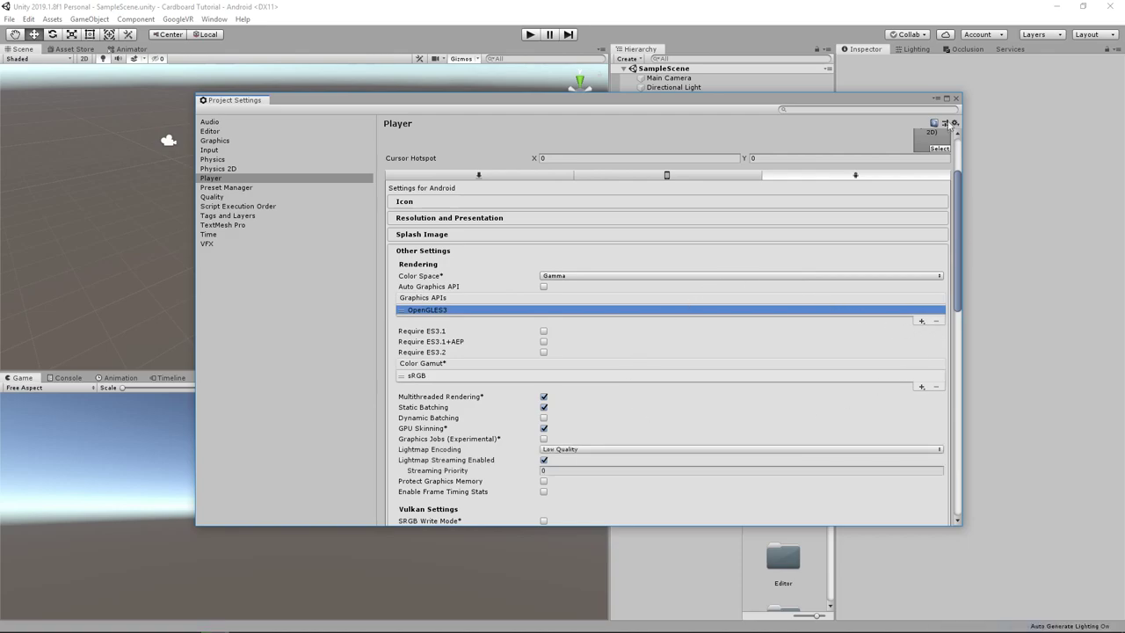
pyautogui.click(956, 98)
# Step: Close Build Settings and add a 3D Plane and a Cube at the origin from the Hierarchy
pyautogui.click(749, 160)
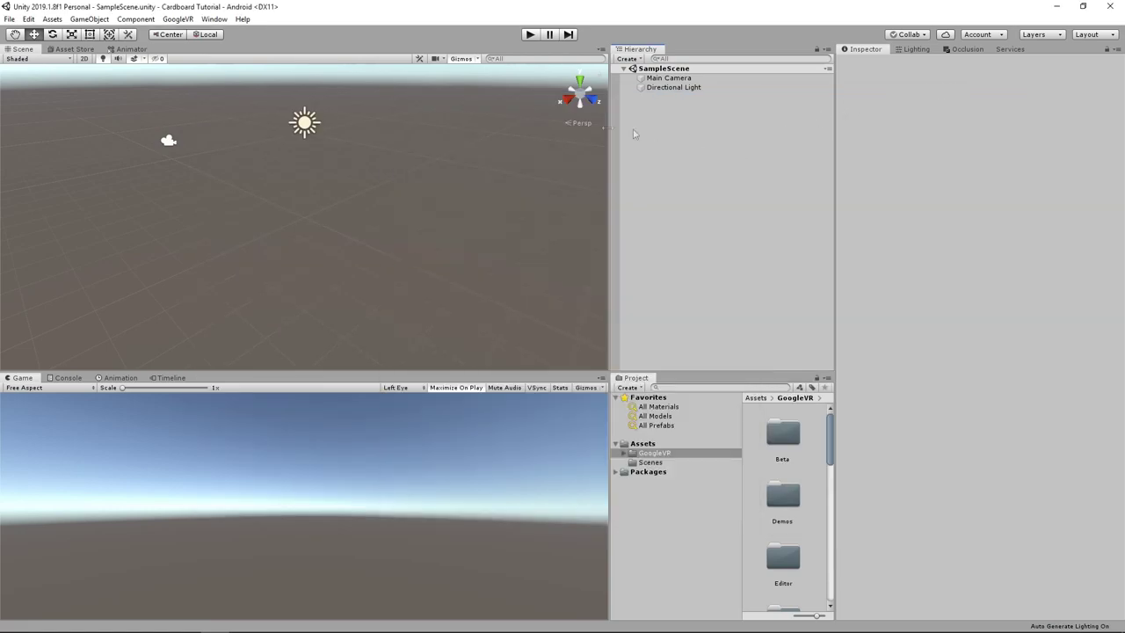
pyautogui.rightClick(649, 113)
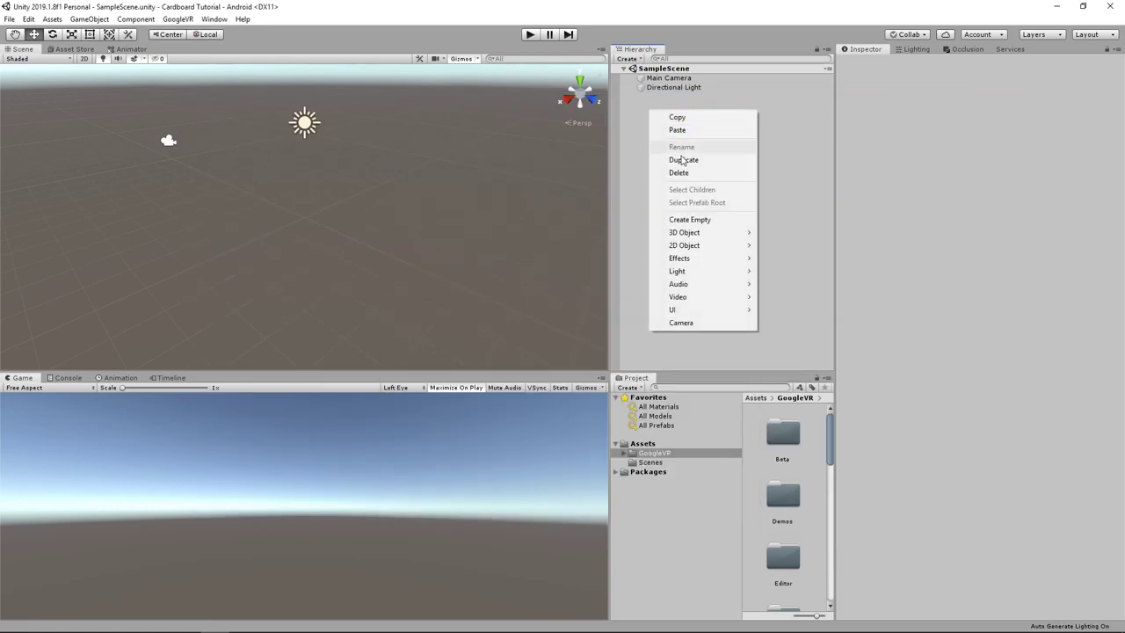
pyautogui.moveTo(717, 234)
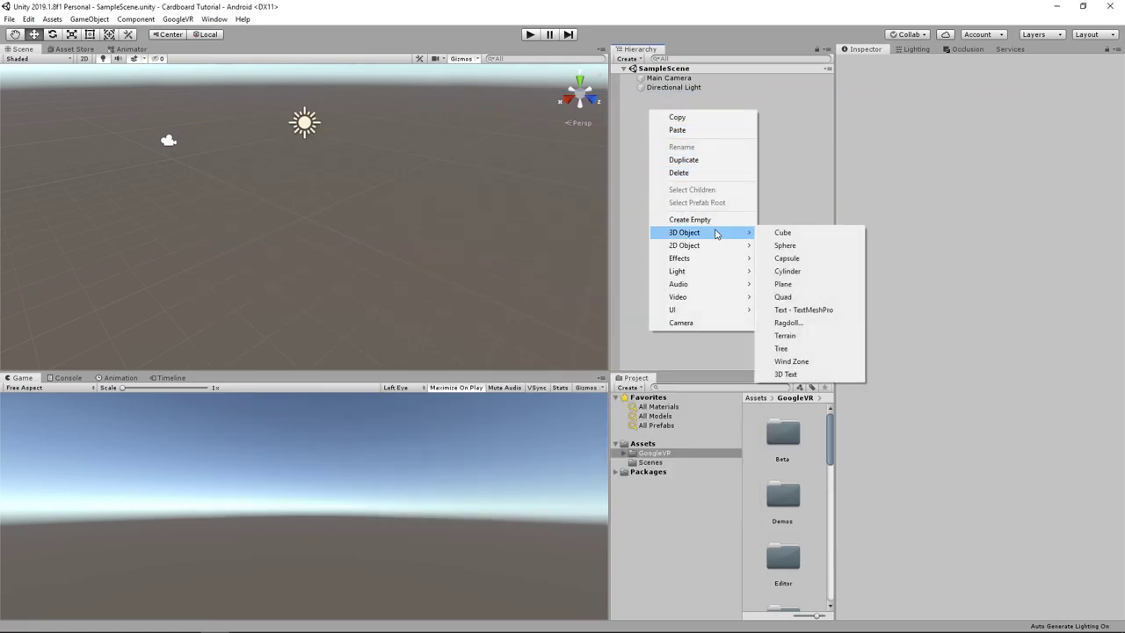
pyautogui.click(807, 284)
pyautogui.scroll(3, 579, 271)
pyautogui.click(644, 115)
pyautogui.rightClick(644, 115)
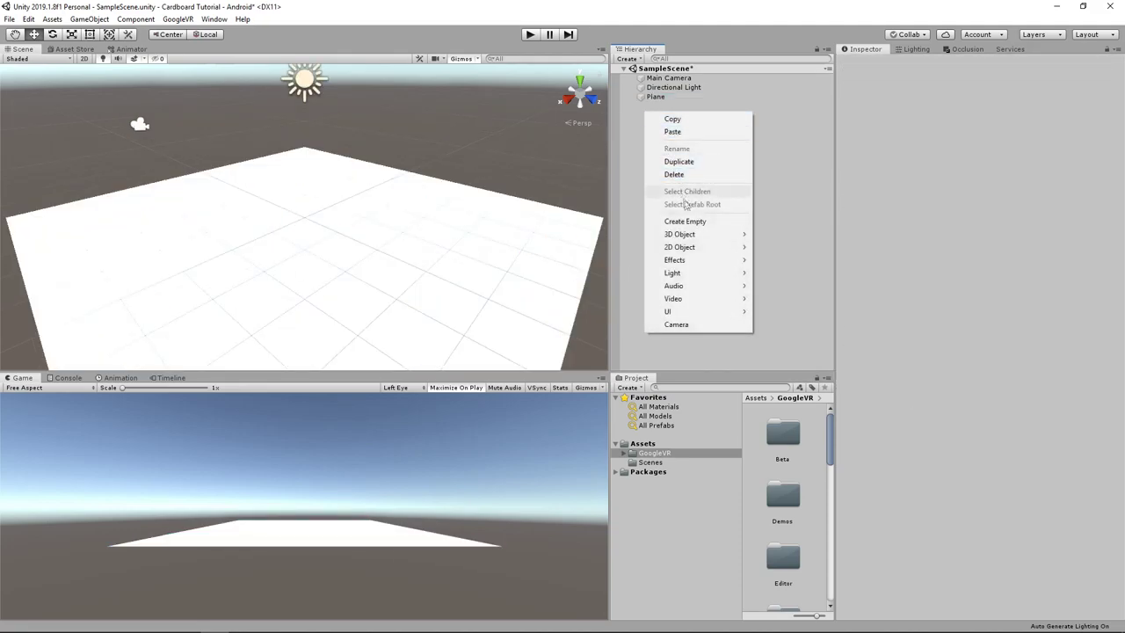
pyautogui.moveTo(701, 234)
pyautogui.click(773, 234)
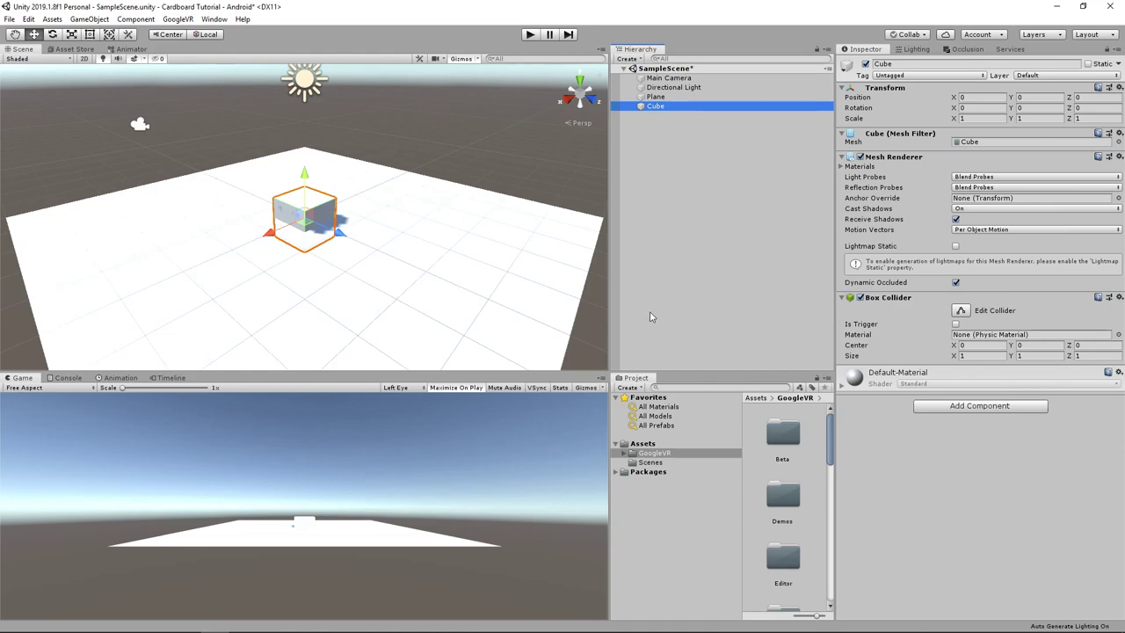
pyautogui.rightClick(646, 444)
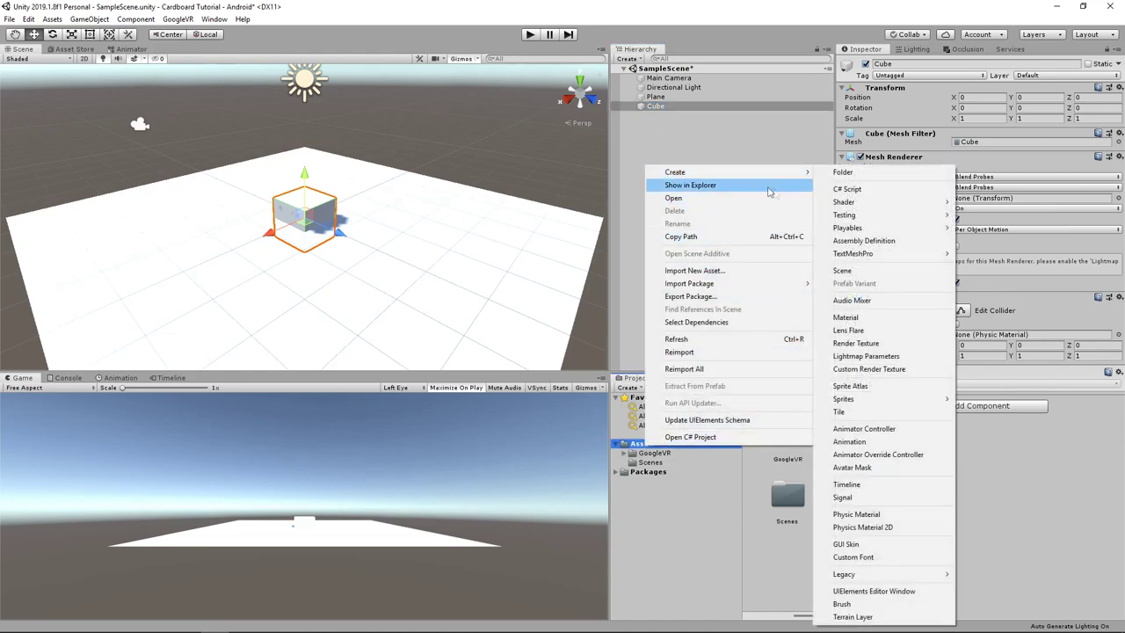
# Step: Create a RED COLOR material with pure red albedo and apply it to the cube
pyautogui.click(848, 318)
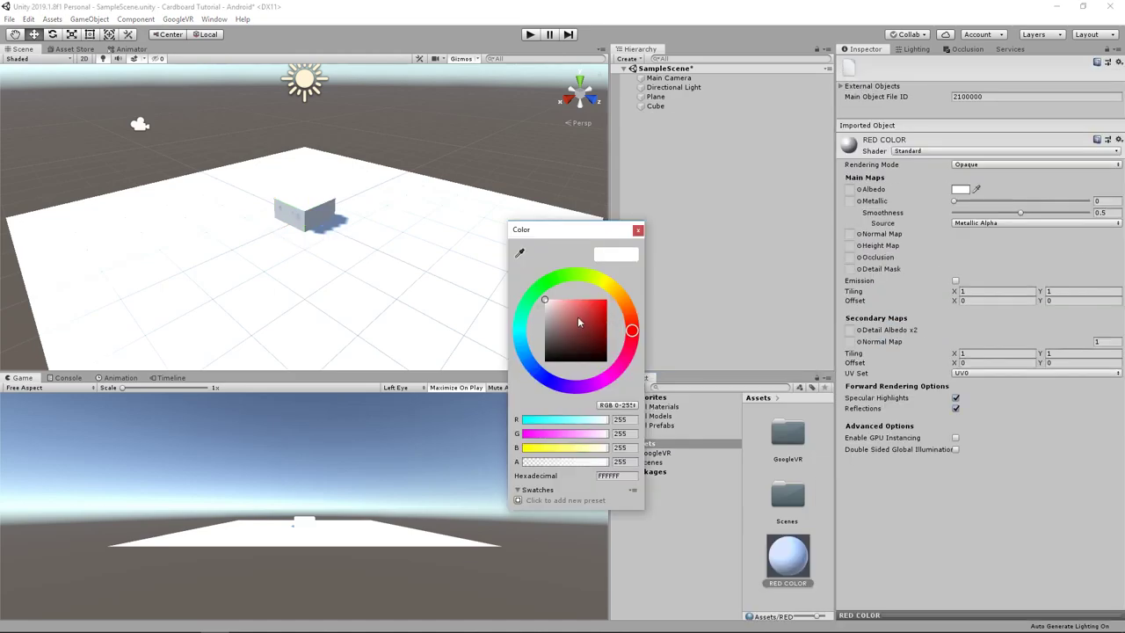
pyautogui.moveTo(579, 322); pyautogui.dragTo(642, 266)
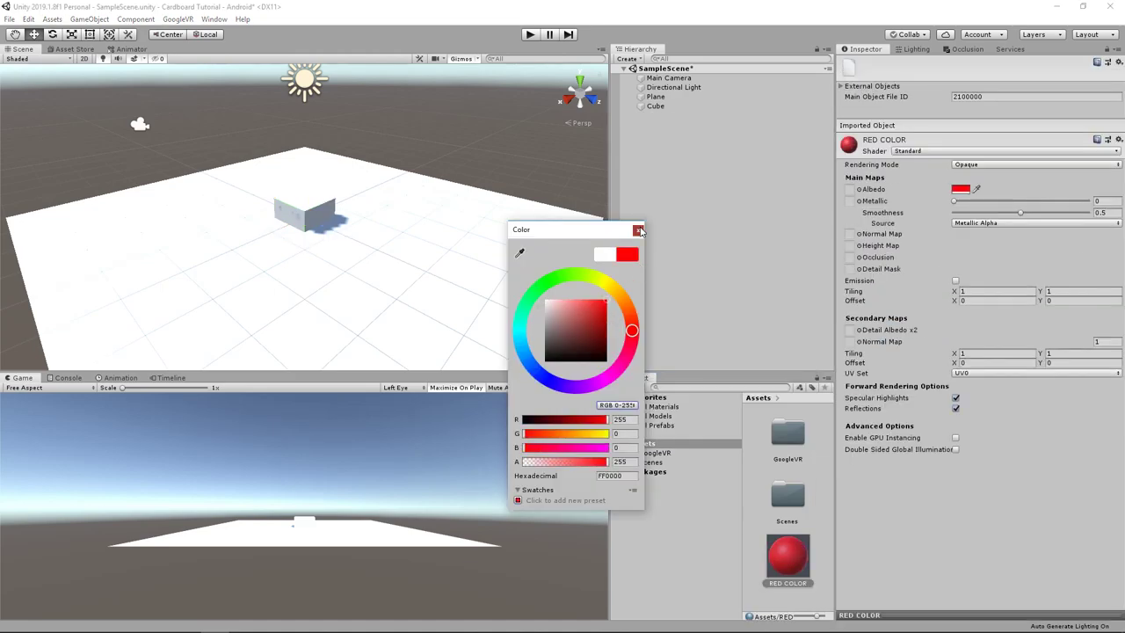
pyautogui.click(638, 230)
pyautogui.moveTo(787, 553); pyautogui.dragTo(295, 219)
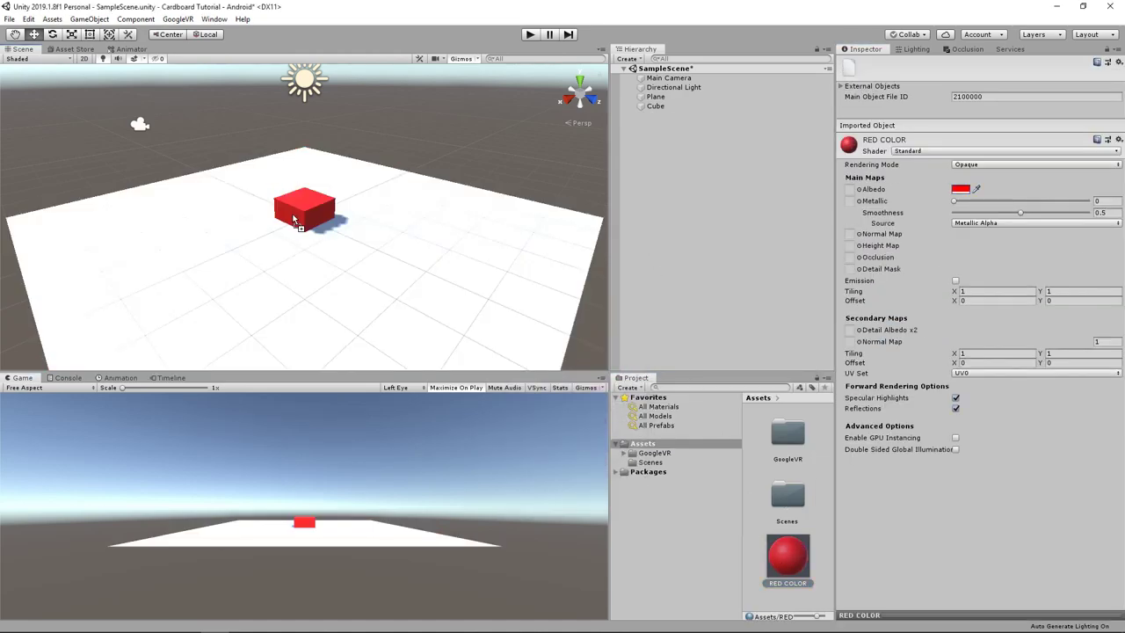
# Step: Move the Main Camera closer to the cube, to Z -2.96
pyautogui.click(790, 221)
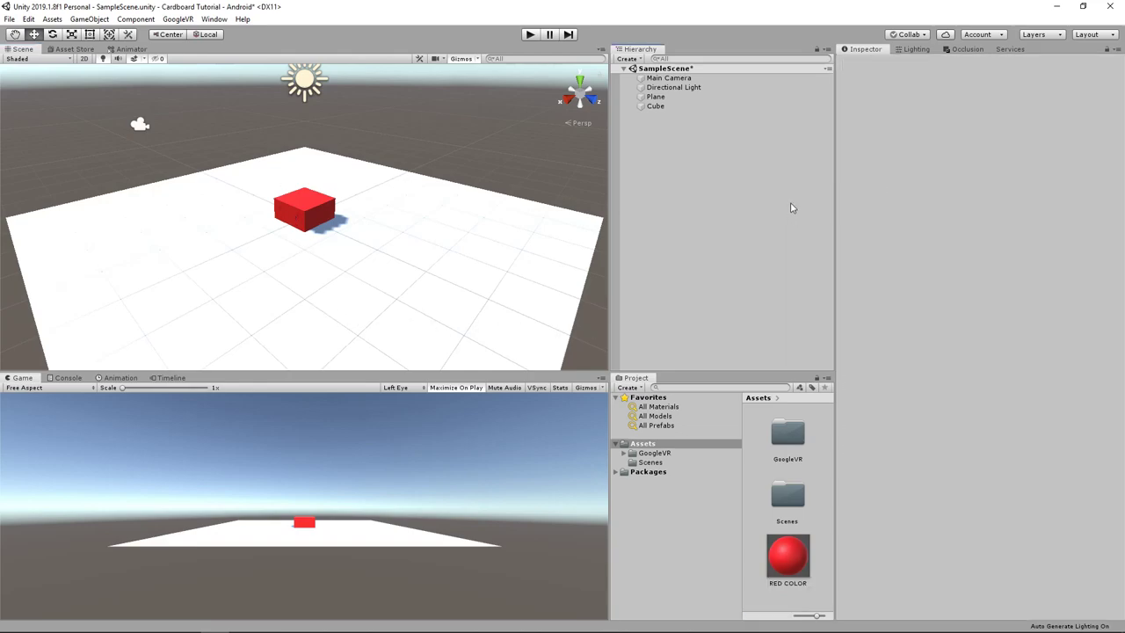
pyautogui.click(668, 77)
pyautogui.moveTo(299, 189); pyautogui.dragTo(261, 272, button='middle')
pyautogui.moveTo(180, 191); pyautogui.dragTo(299, 251)
pyautogui.click(674, 327)
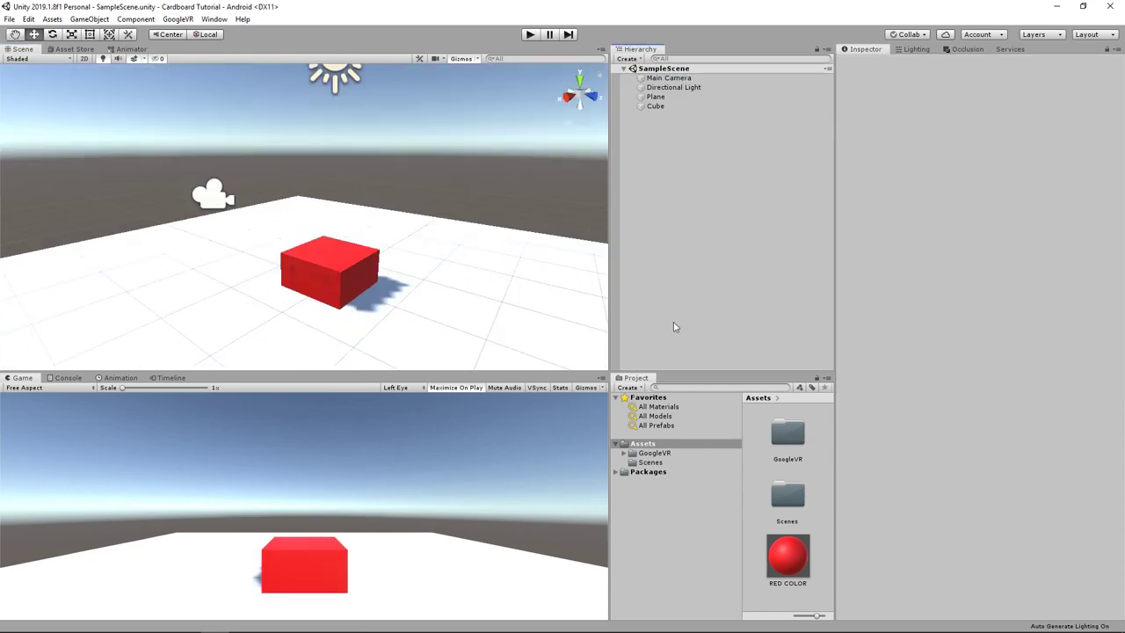
# Step: Search the assets for Emulator and add the GvrEditorEmulator prefab to the scene
pyautogui.click(686, 389)
pyautogui.write('Emulator')
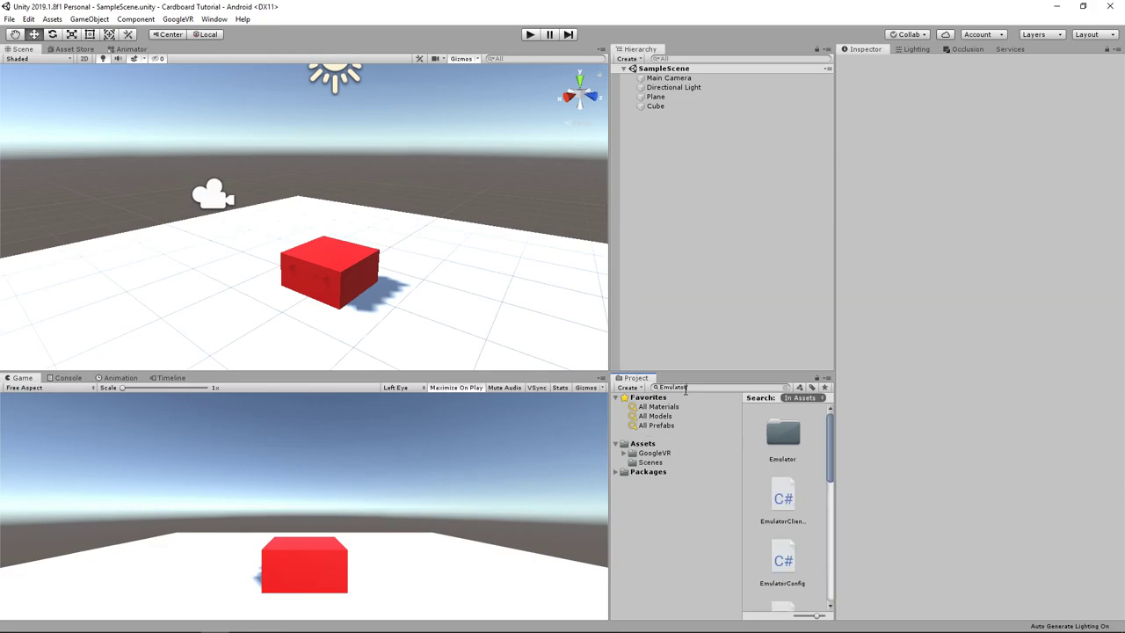
pyautogui.scroll(-5, 793, 540)
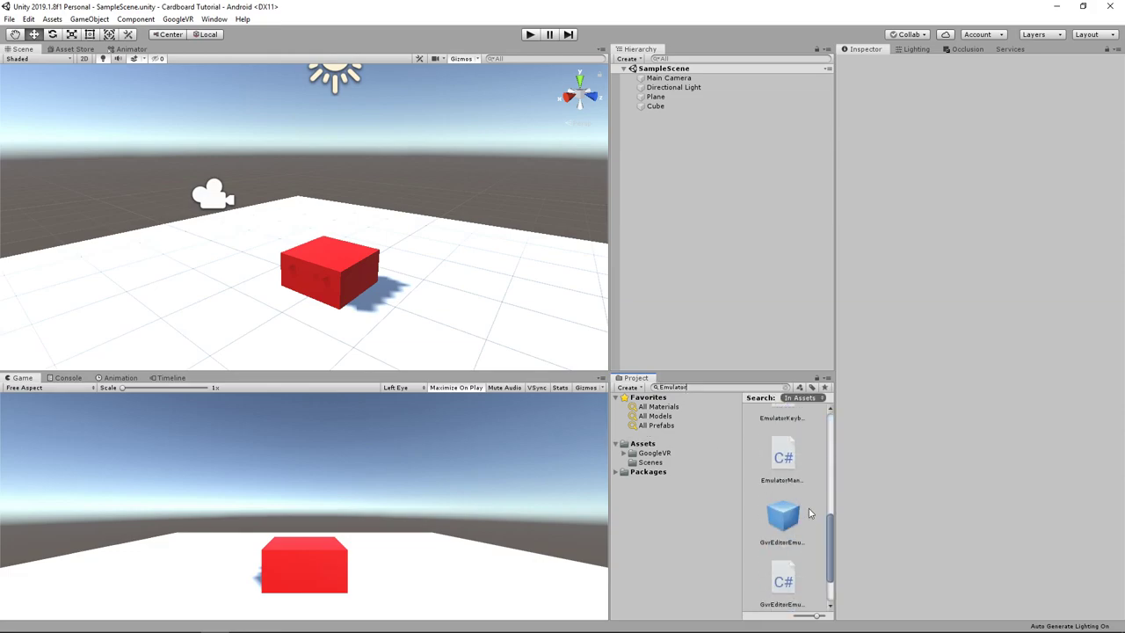
pyautogui.click(776, 501)
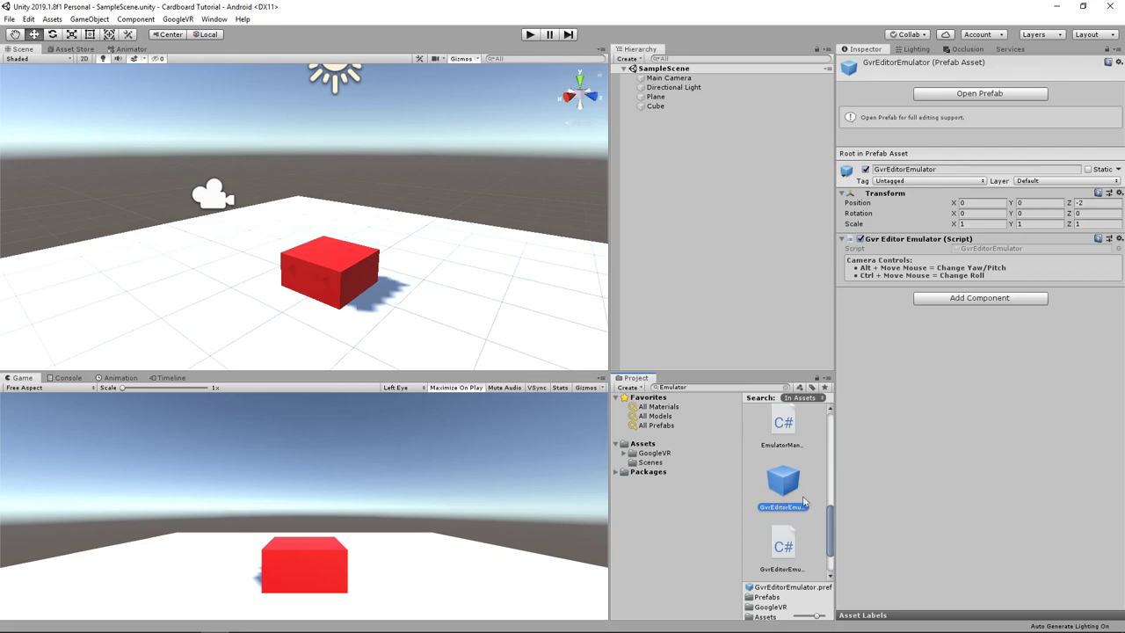
pyautogui.moveTo(782, 497); pyautogui.dragTo(682, 267)
# Step: Test the scene in play mode, orbiting around the cube, then stop
pyautogui.hotkey('ctrl', 'p')
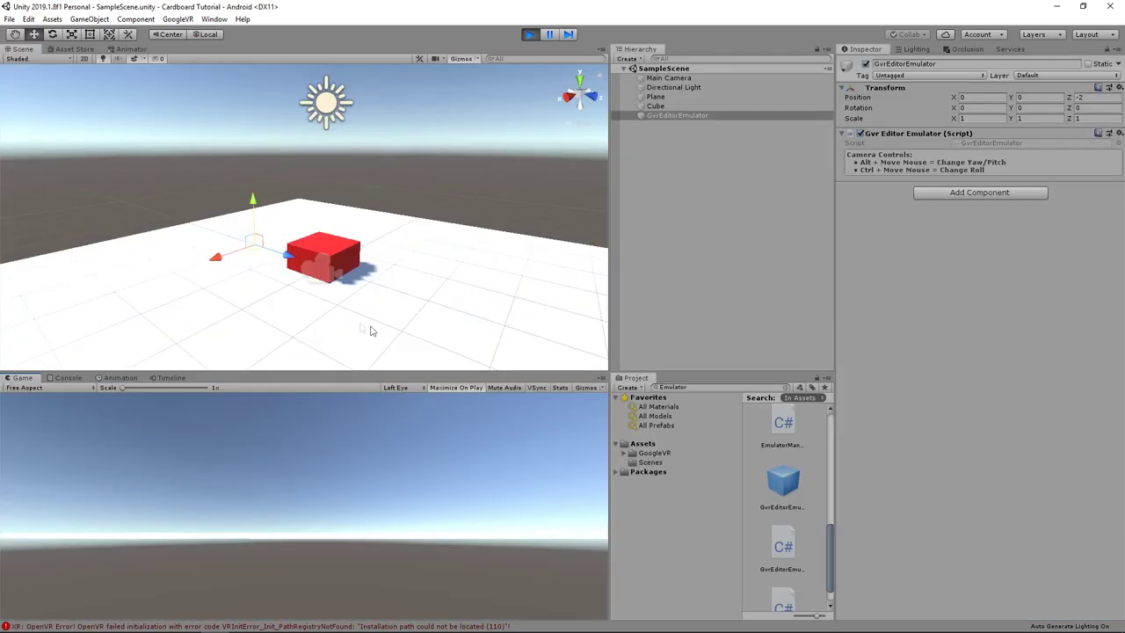
pyautogui.keyDown('alt'); pyautogui.moveTo(370, 330); pyautogui.dragTo(459, 299); pyautogui.keyUp('alt')
pyautogui.click(531, 34)
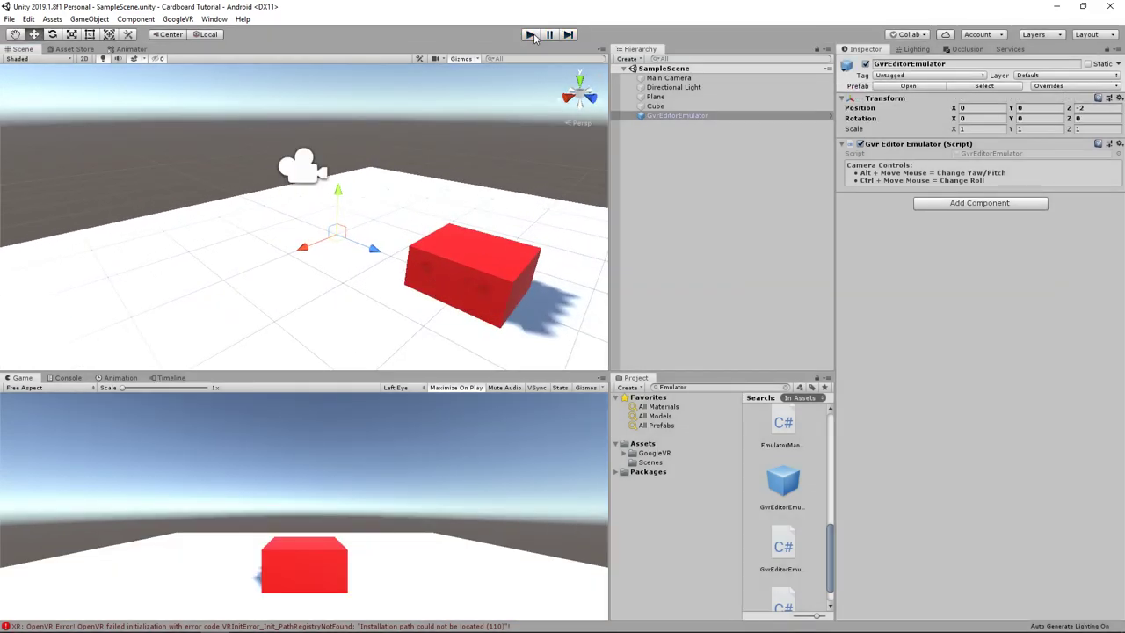
# Step: Create an empty object named Camera Rig and nest the Main Camera under it
pyautogui.rightClick(647, 129)
pyautogui.click(685, 237)
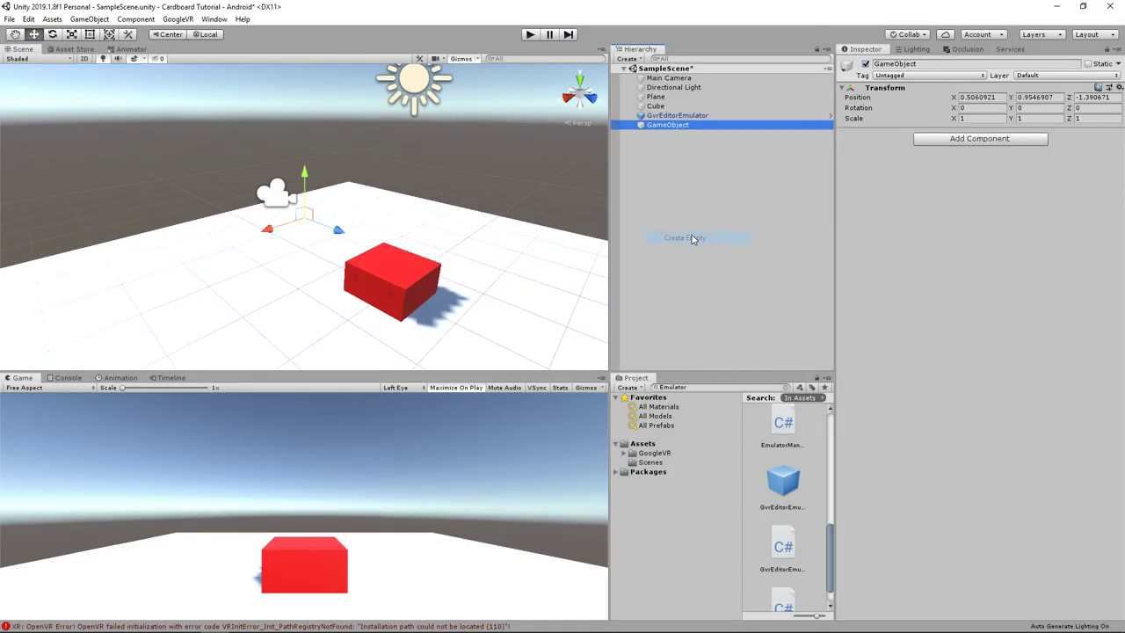
pyautogui.doubleClick(659, 125)
pyautogui.write('Came')
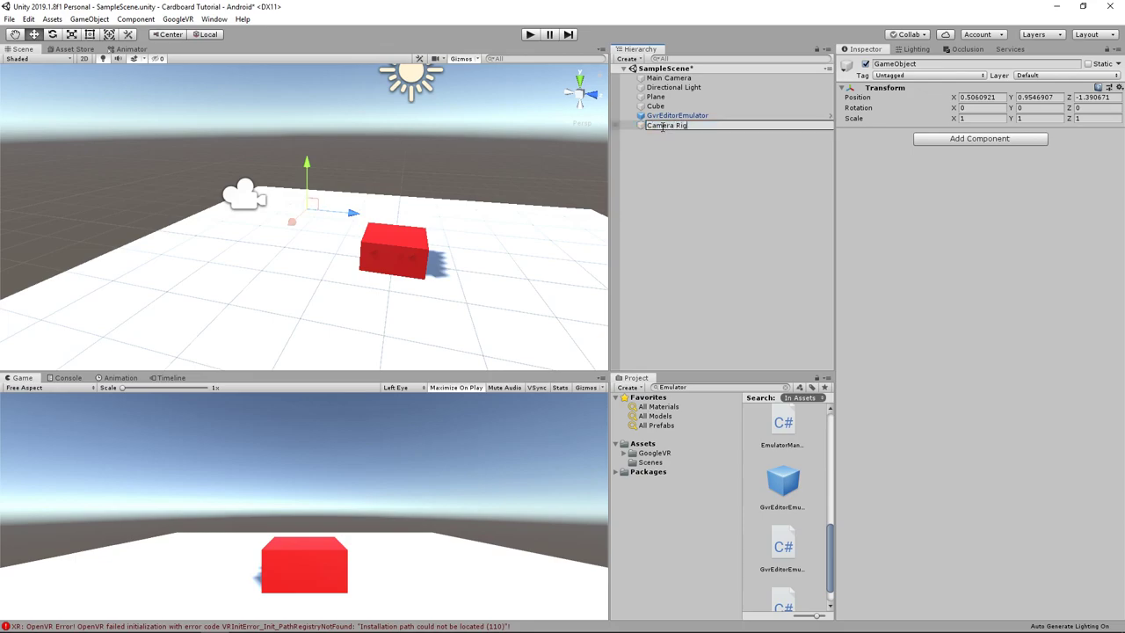
pyautogui.write('ra Rig')
pyautogui.press('Return')
pyautogui.moveTo(669, 79); pyautogui.dragTo(670, 129)
# Step: Reset the camera's local position and place the Camera Rig at X -0.07, Z -2.68
pyautogui.click(1118, 87)
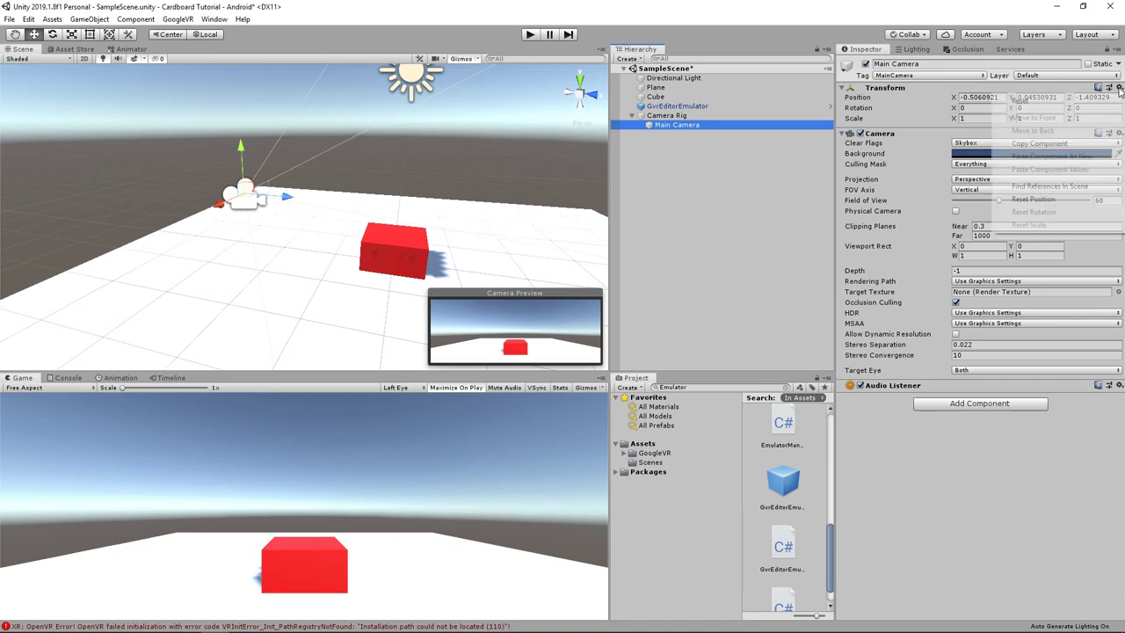
pyautogui.click(1010, 100)
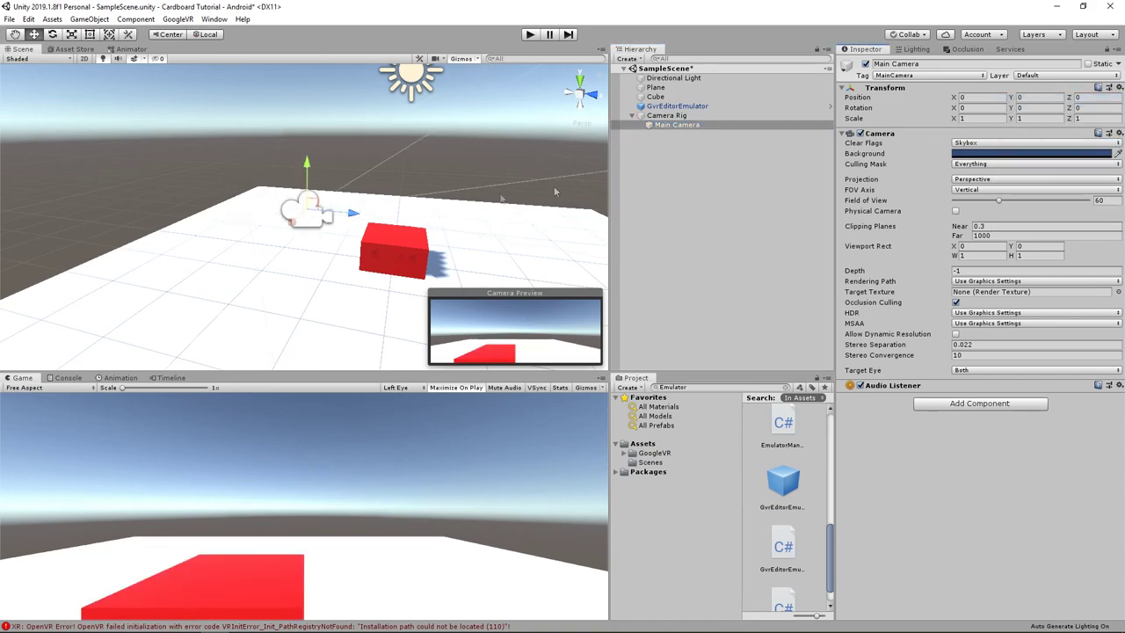
pyautogui.click(668, 116)
pyautogui.moveTo(352, 213); pyautogui.dragTo(274, 206)
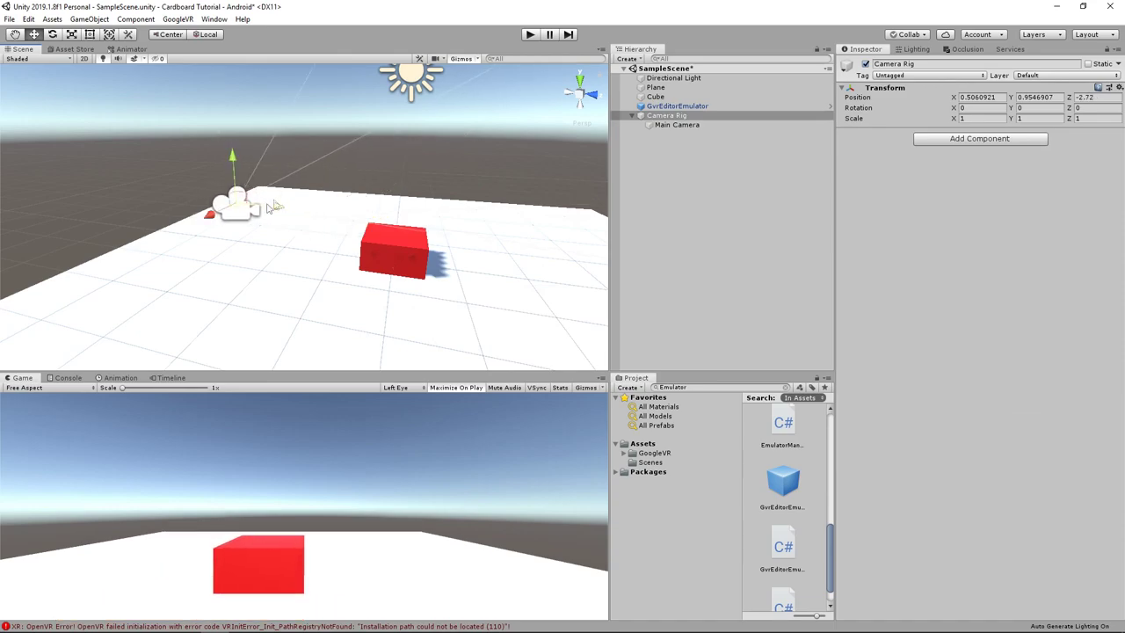
pyautogui.moveTo(206, 223); pyautogui.dragTo(232, 214)
# Step: Preview the rig in play mode with emulated head tilt, then clear the asset search
pyautogui.click(530, 35)
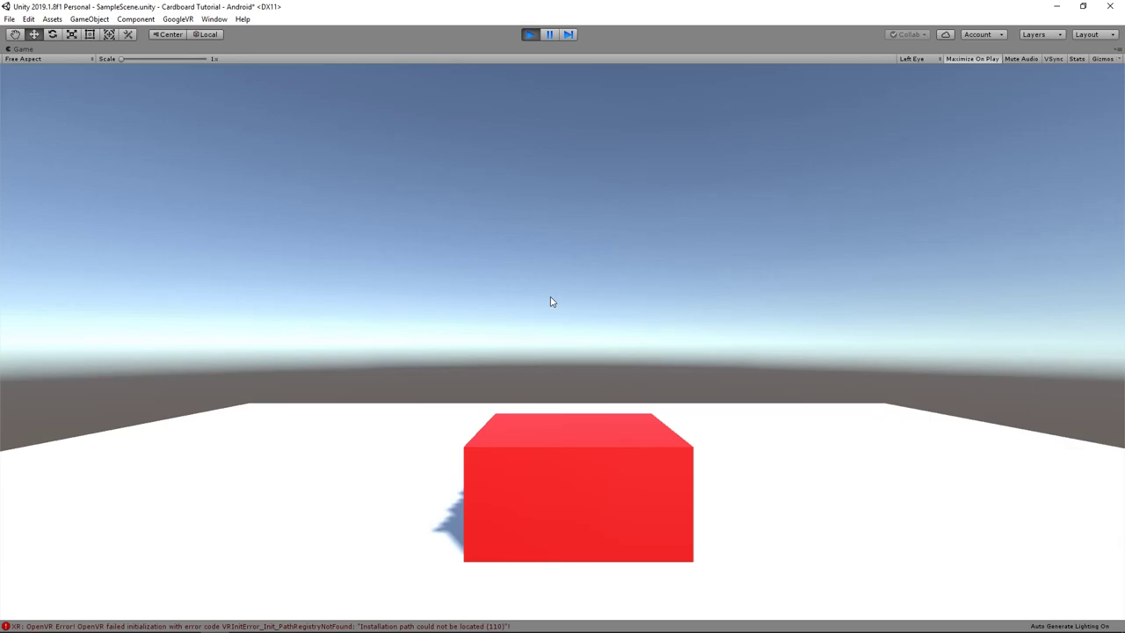
pyautogui.press('ctrl')
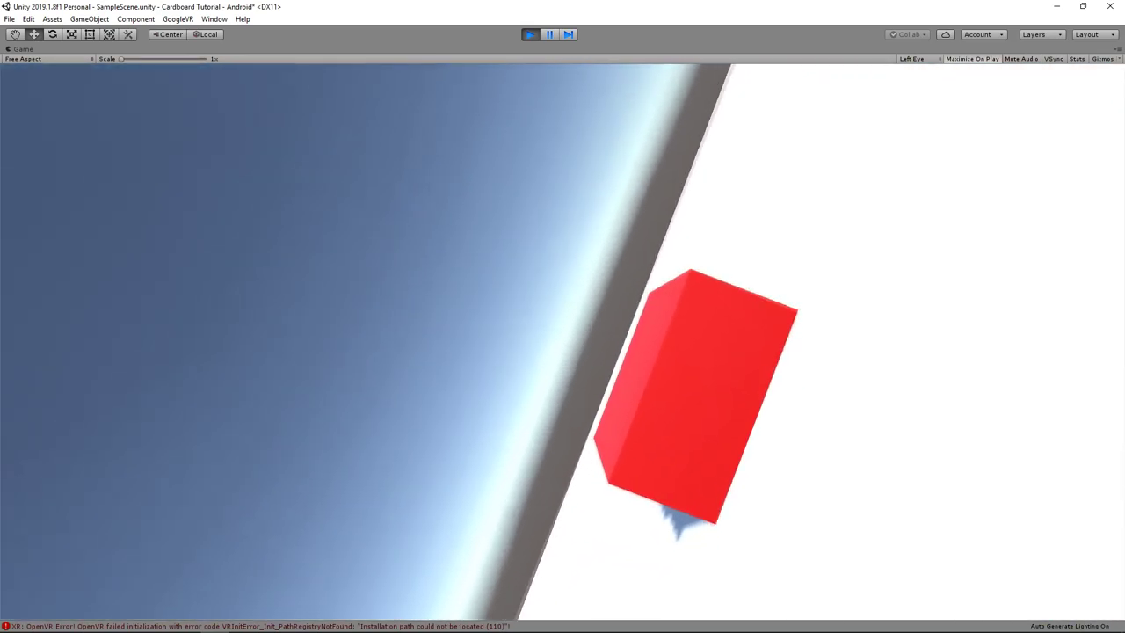
pyautogui.hotkey('ctrl', 'p')
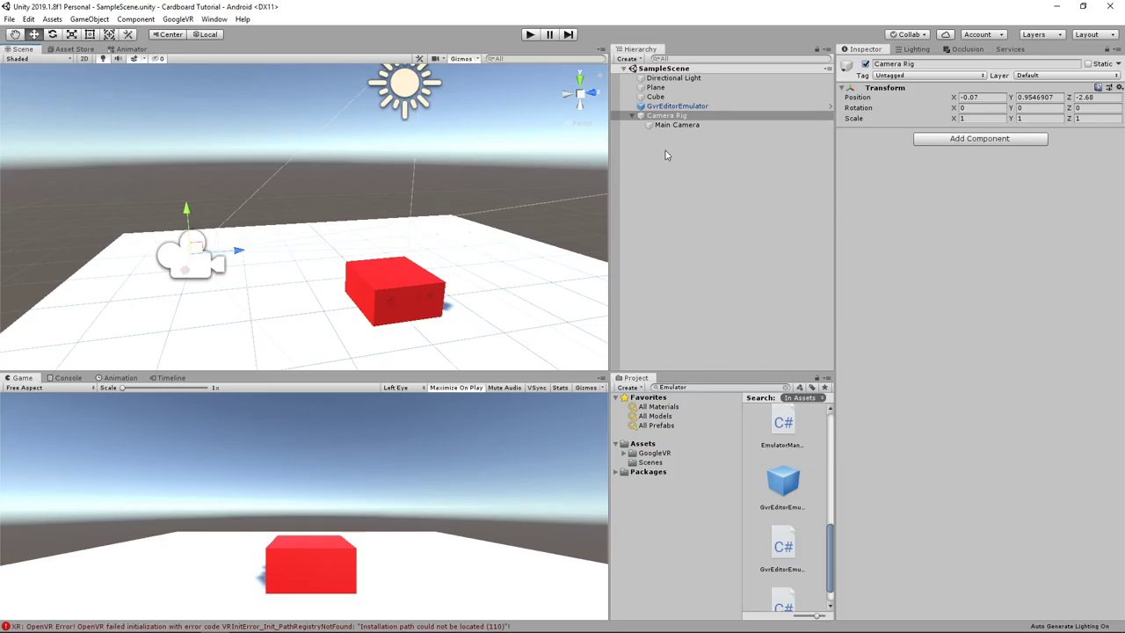
pyautogui.click(784, 387)
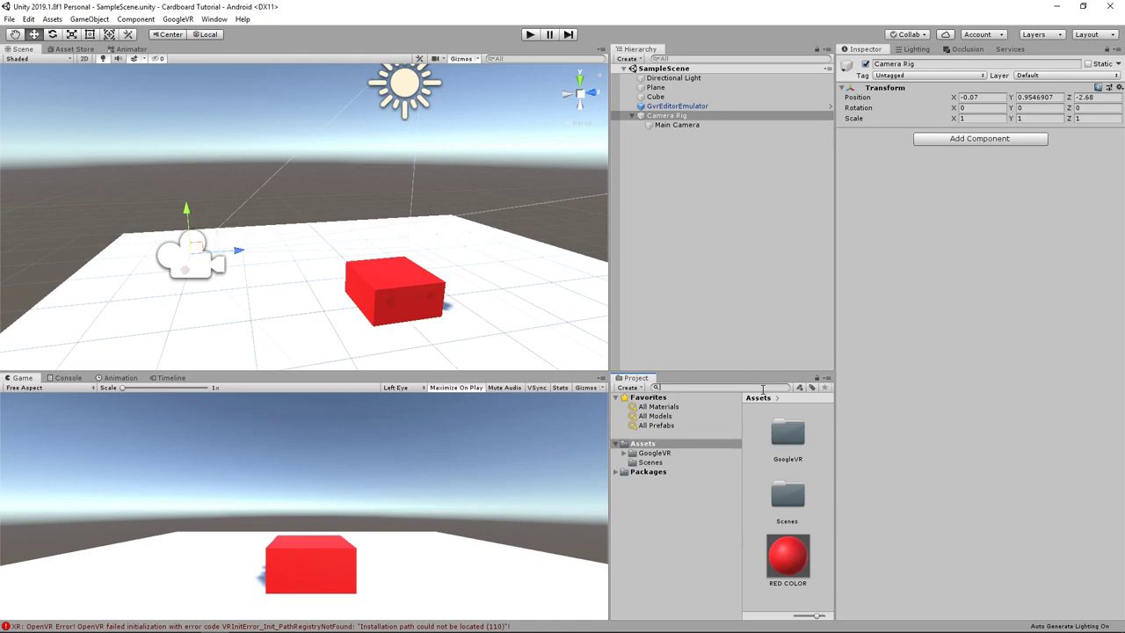
# Step: Find the GvrReticlePointer prefab and nest it under Main Camera
pyautogui.write('reticle')
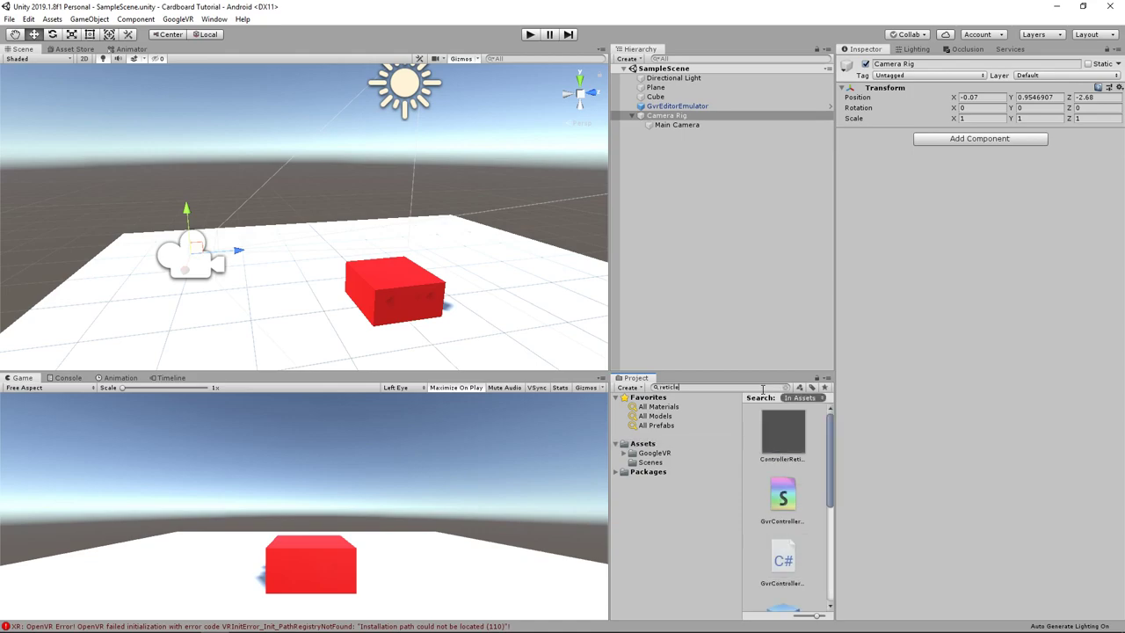
pyautogui.write('pointer')
pyautogui.moveTo(786, 459); pyautogui.dragTo(775, 278)
pyautogui.moveTo(662, 208); pyautogui.dragTo(677, 124)
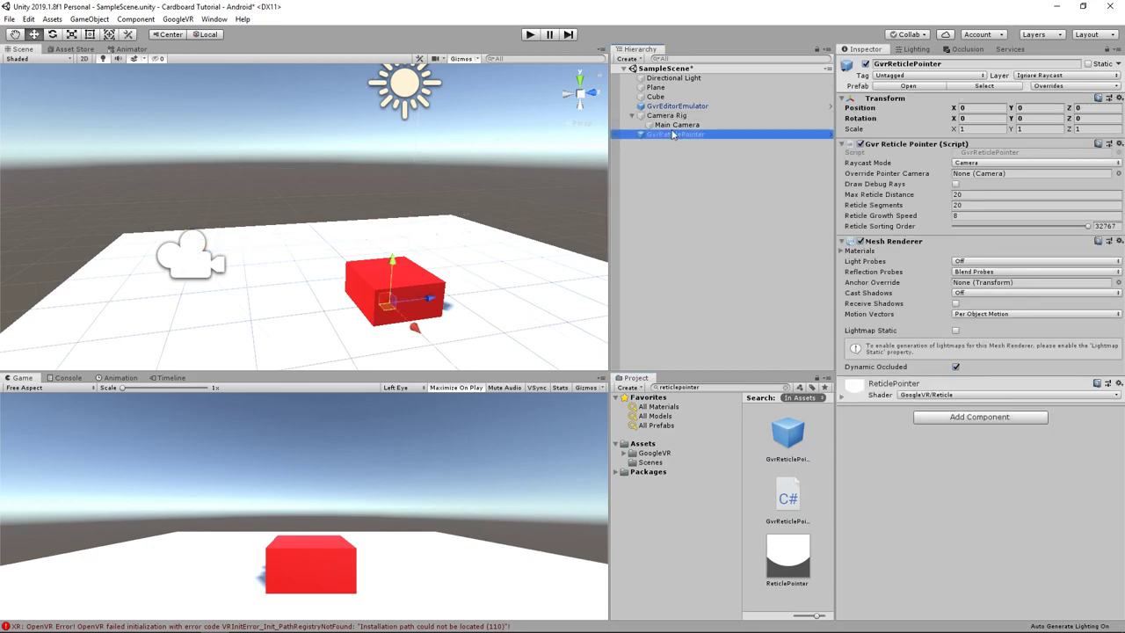
# Step: Search for the GvrEventSystem prefab and add it to the scene Hierarchy
pyautogui.click(685, 387)
pyautogui.write('eventsystem')
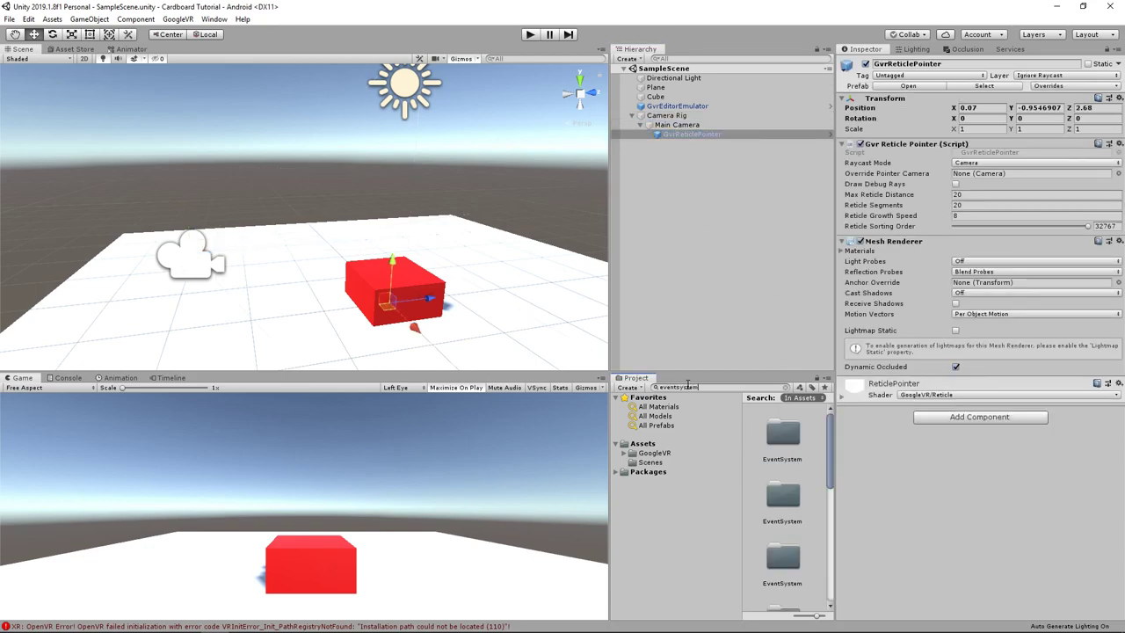
pyautogui.scroll(-2, 781, 534)
pyautogui.moveTo(782, 573); pyautogui.dragTo(664, 199)
# Step: Add a GvrPointerPhysicsRaycaster component to Main Camera and enter play mode
pyautogui.click(676, 124)
pyautogui.click(945, 404)
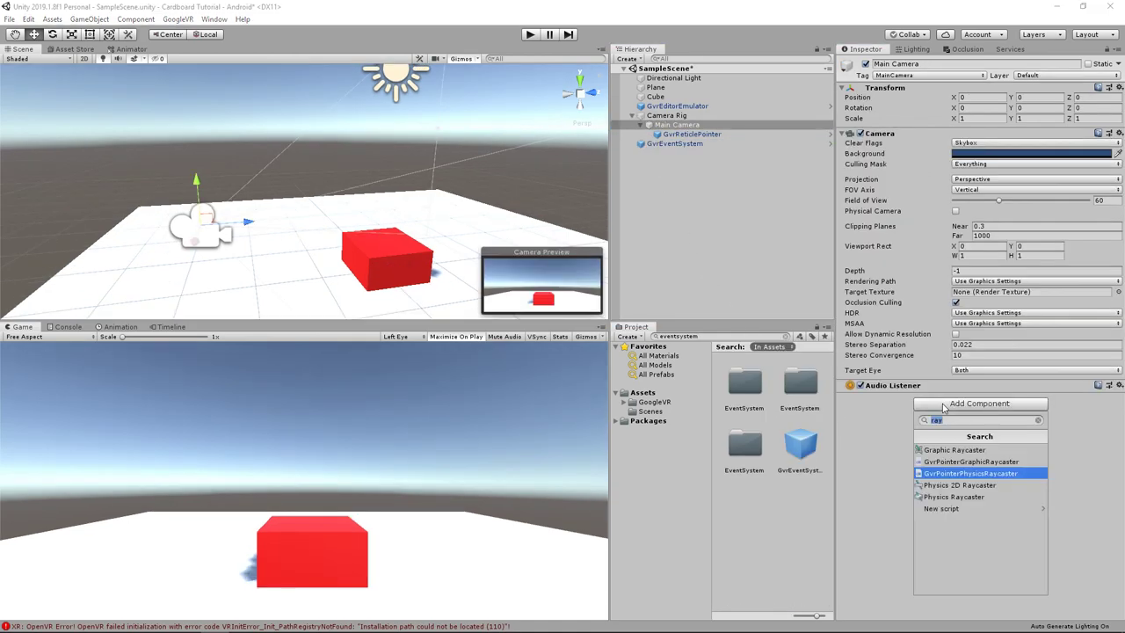
pyautogui.write('gvrpointer')
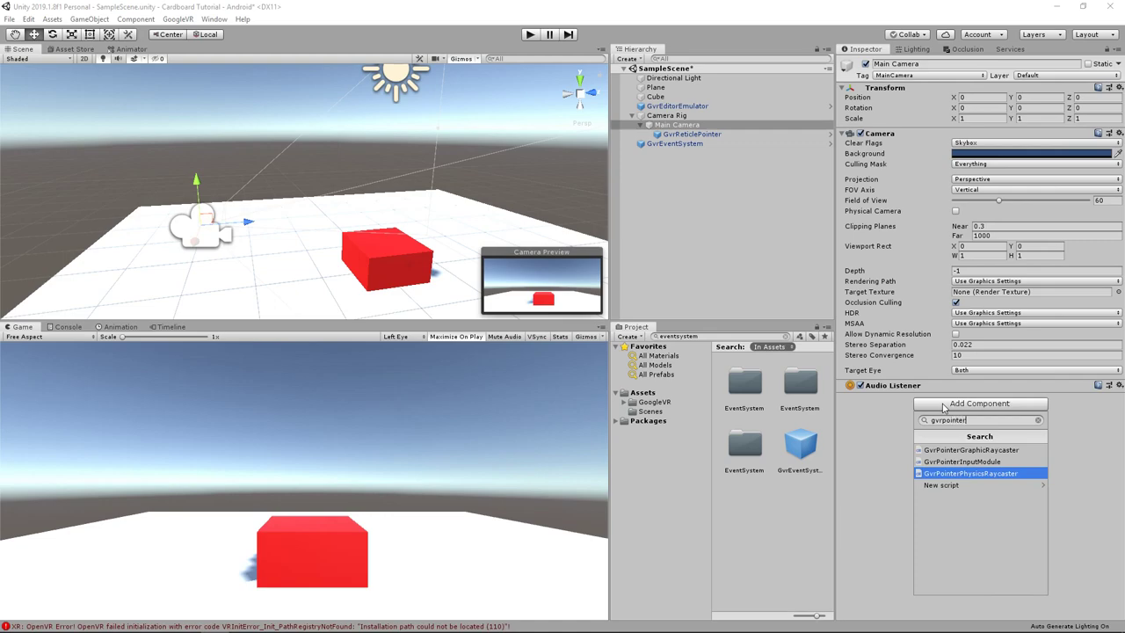
pyautogui.press('Return')
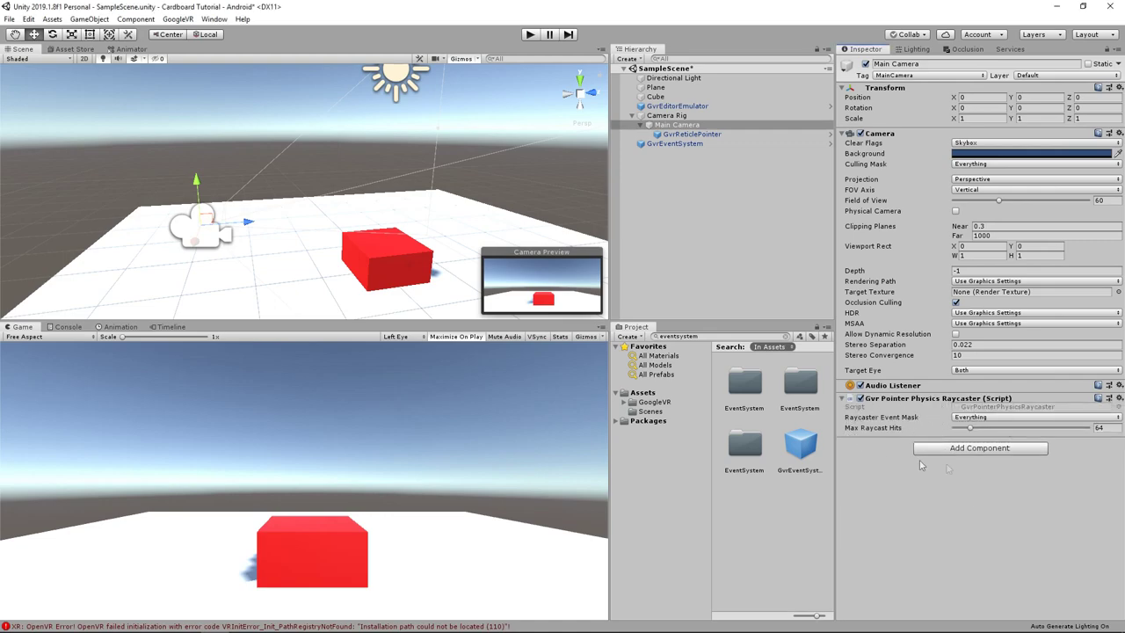
pyautogui.hotkey('ctrl', 'p')
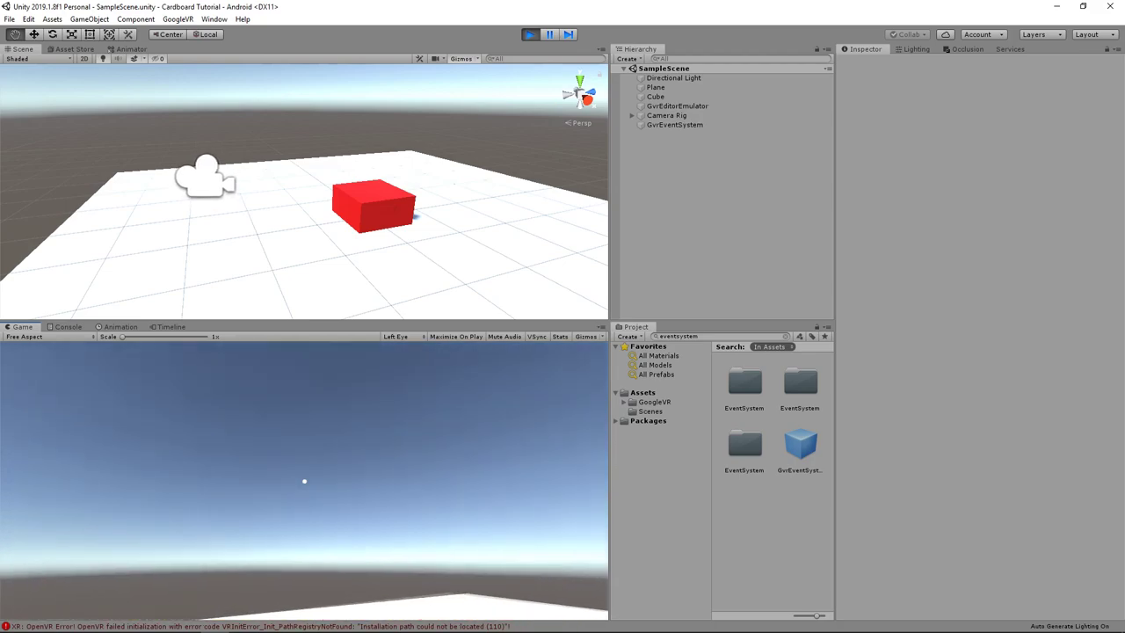
# Step: Aim the reticle at the cube, preview a black reticle colour, then stop play mode
pyautogui.press('alt')
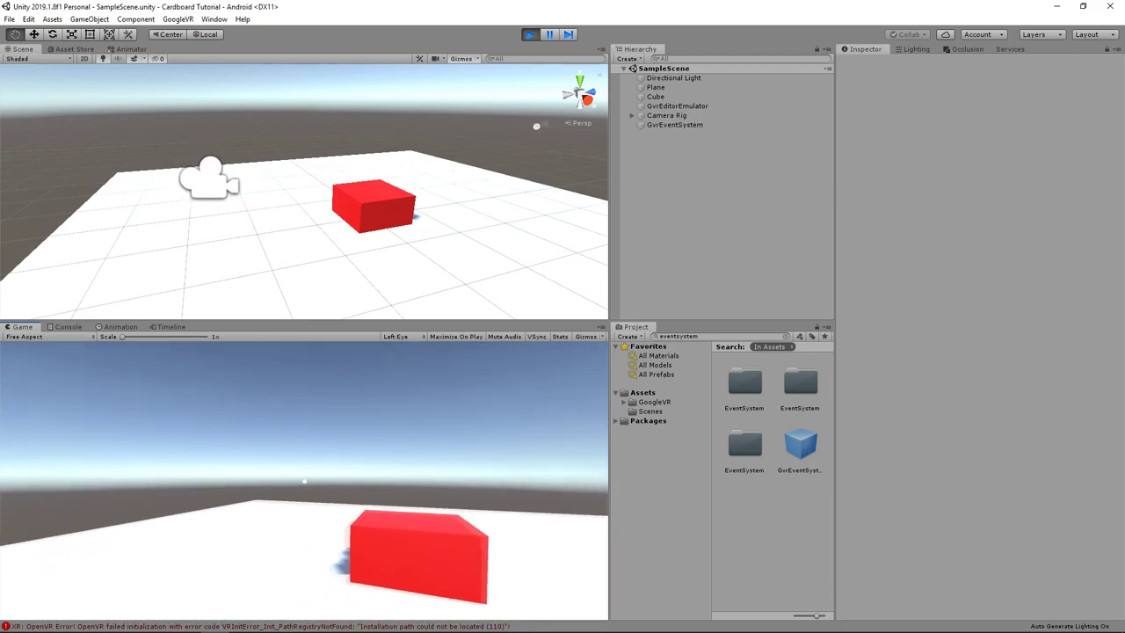
pyautogui.press('alt')
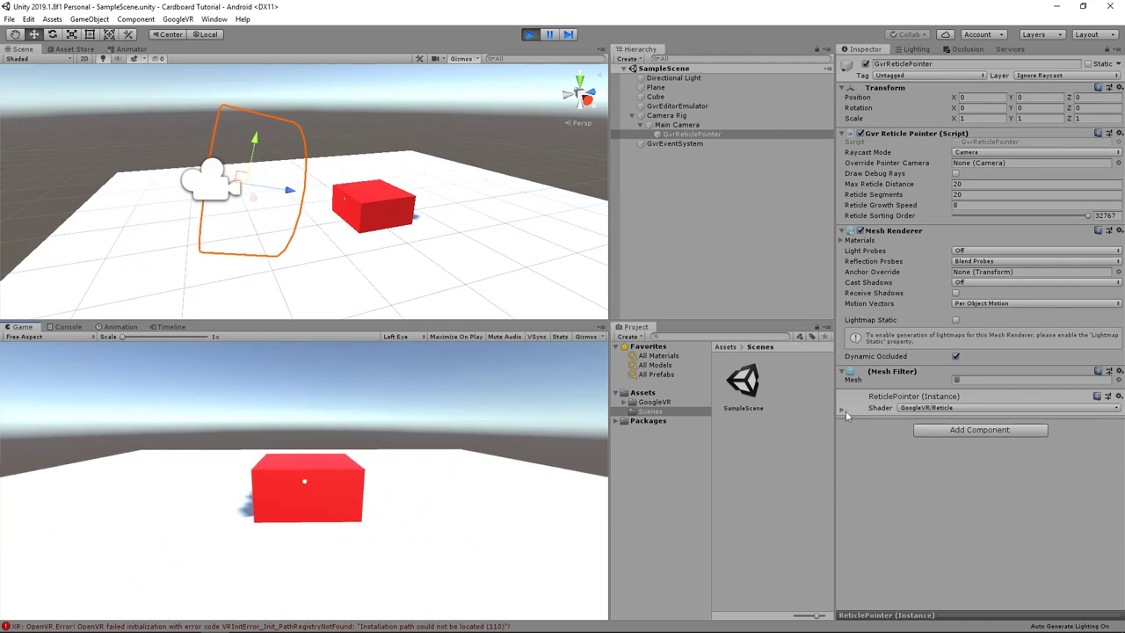
pyautogui.click(842, 409)
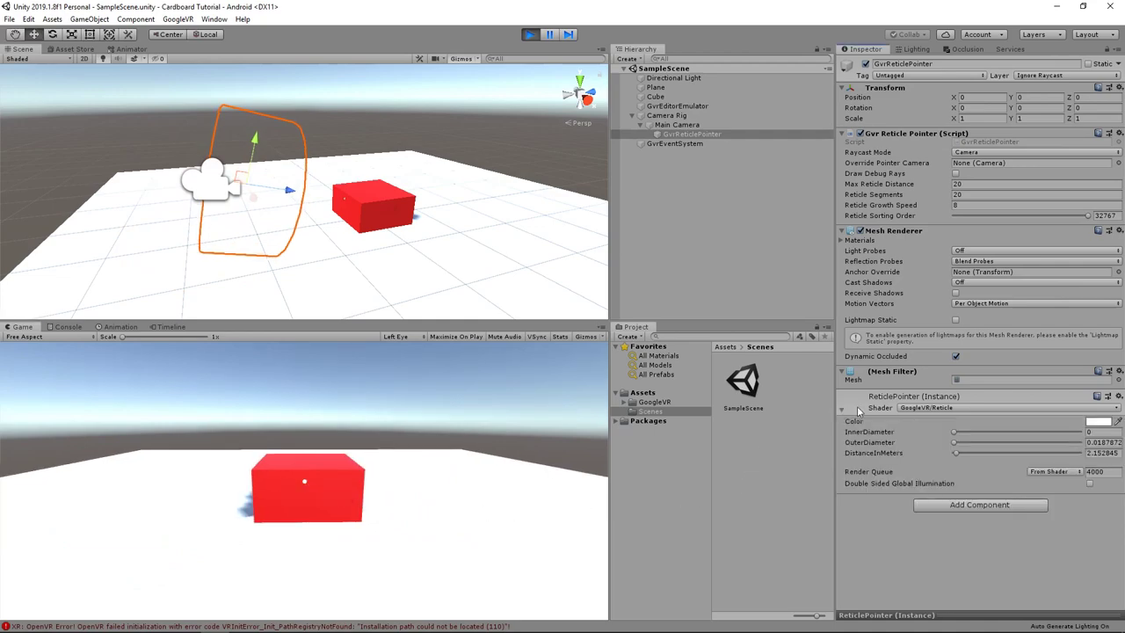
pyautogui.click(1097, 420)
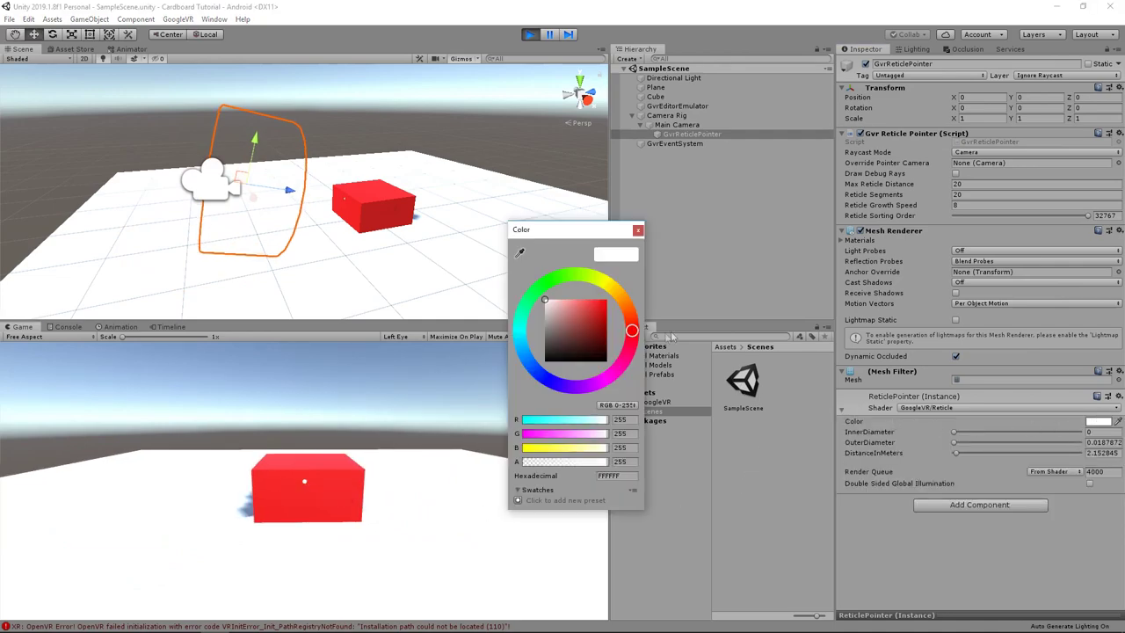
pyautogui.moveTo(564, 320); pyautogui.dragTo(633, 381)
pyautogui.click(547, 379)
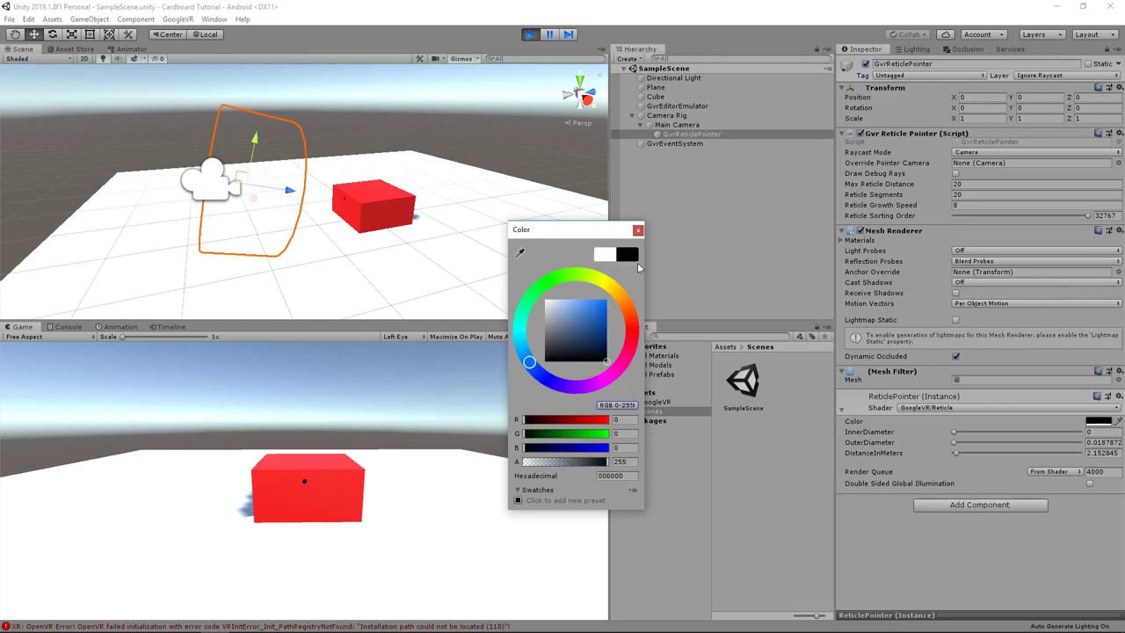
pyautogui.hotkey('ctrl', 'p')
# Step: Add an Event Trigger component to the Cube
pyautogui.click(656, 96)
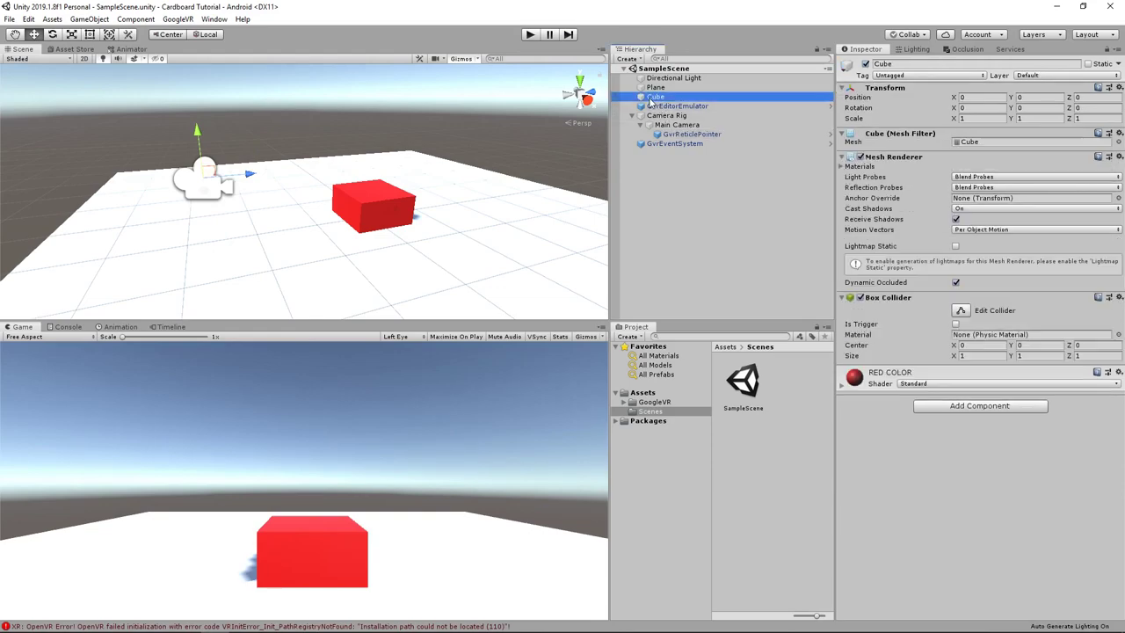
pyautogui.click(931, 406)
pyautogui.write('Event')
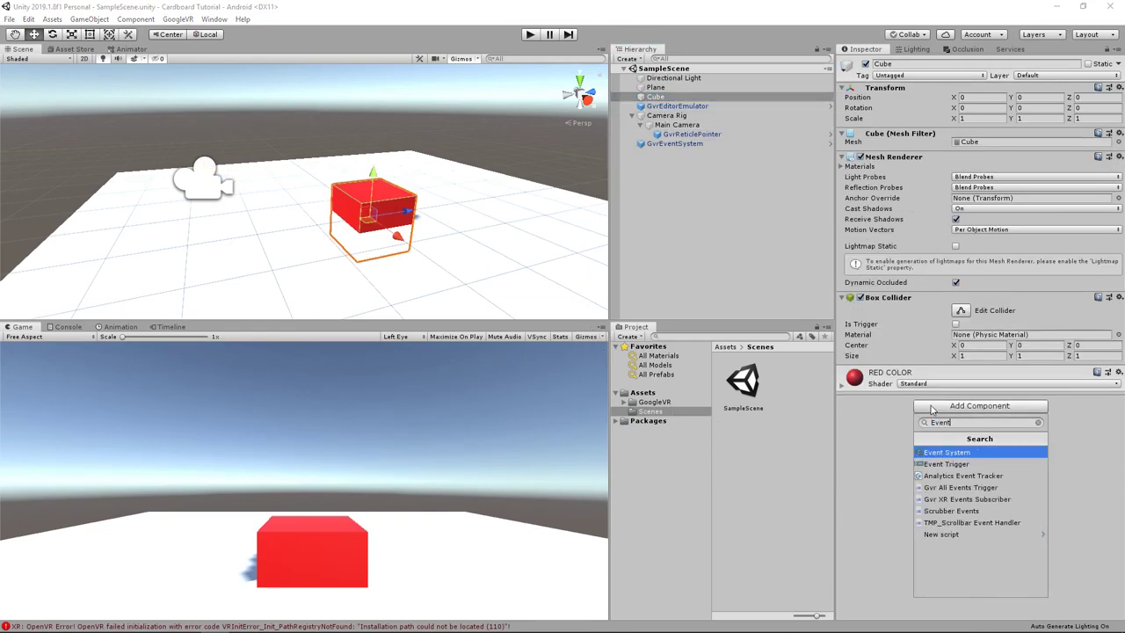
pyautogui.press('Down')
pyautogui.press('Return')
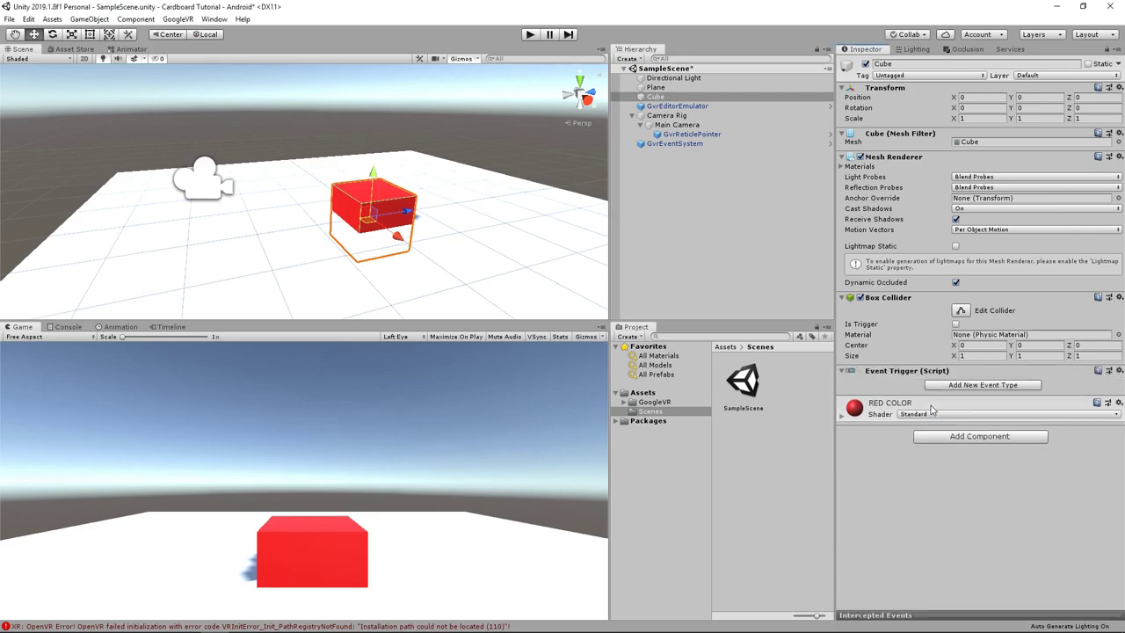
# Step: Add Pointer Enter, Pointer Exit and Pointer Click event types to the Event Trigger
pyautogui.click(954, 389)
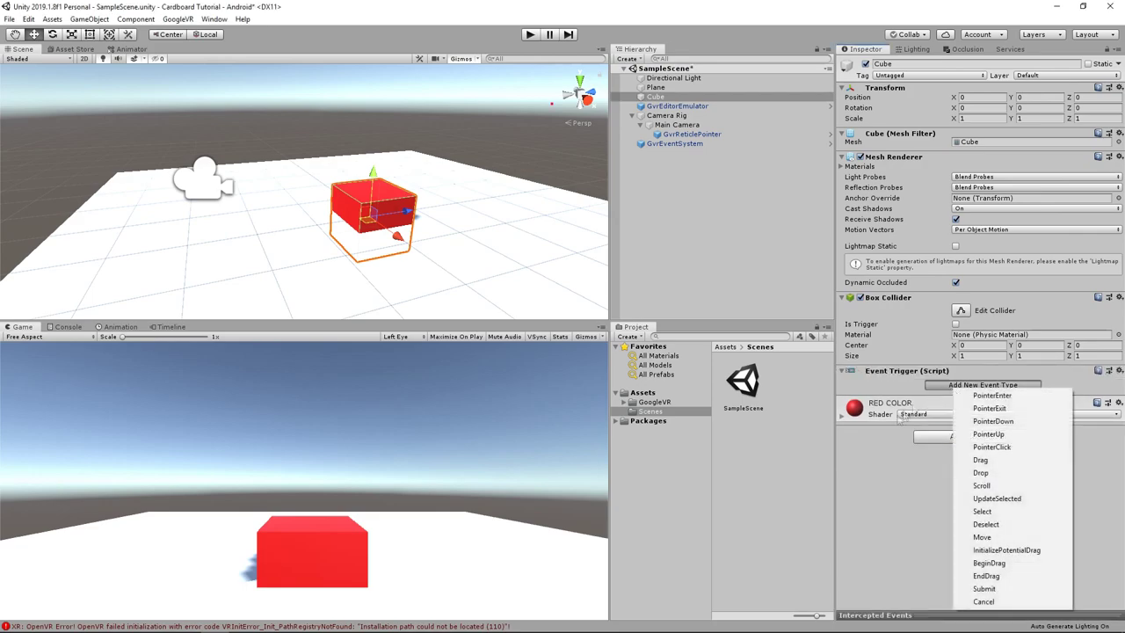
pyautogui.click(976, 395)
pyautogui.click(982, 435)
pyautogui.click(980, 235)
pyautogui.click(982, 493)
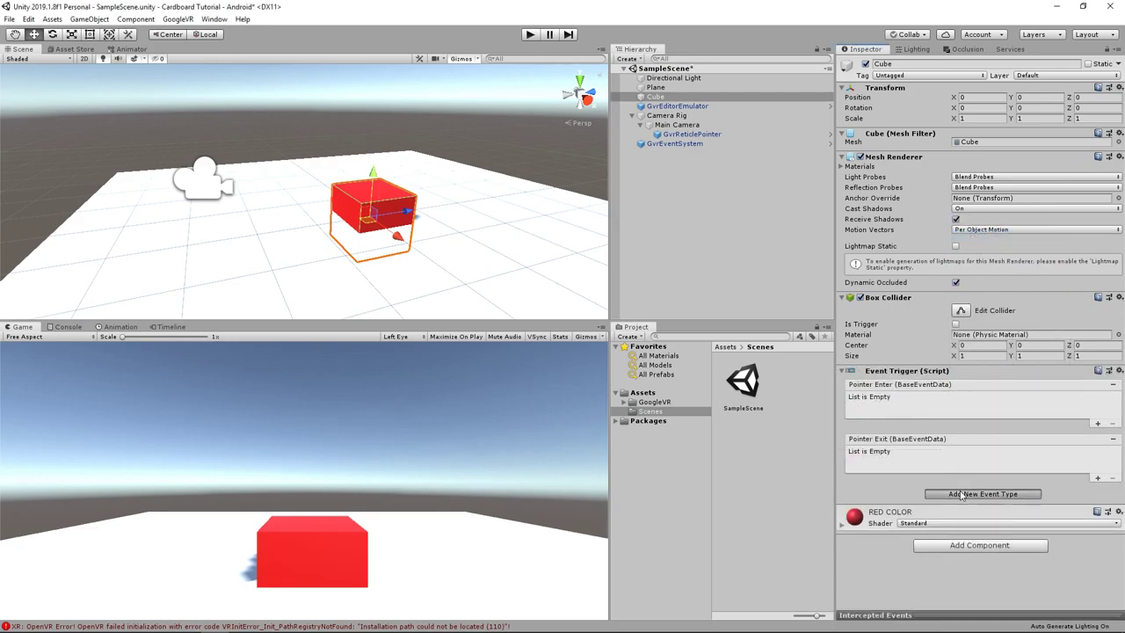
pyautogui.click(999, 327)
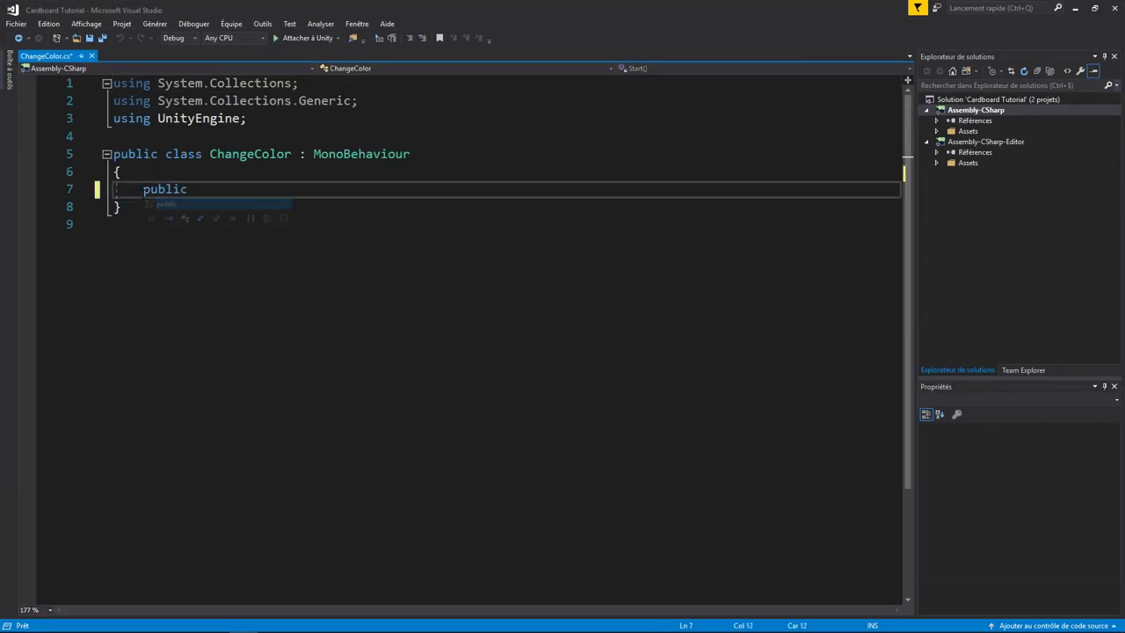
# Step: Replace the template methods with a Red() method setting the material colour to Color.red
pyautogui.write('void Red()')
pyautogui.press('Return')
pyautogui.write('{')
pyautogui.press('Return')
pyautogui.write('GetComponent<Renderer>().material.color = Color.red;')
# Step: Duplicate Red() into Blue() using Color.blue and Black(), still using Color.red
pyautogui.write('public void Red() { GetComponent<Renderer>().material.color = Color.red; }')
pyautogui.doubleClick(244, 277)
pyautogui.write('Blue')
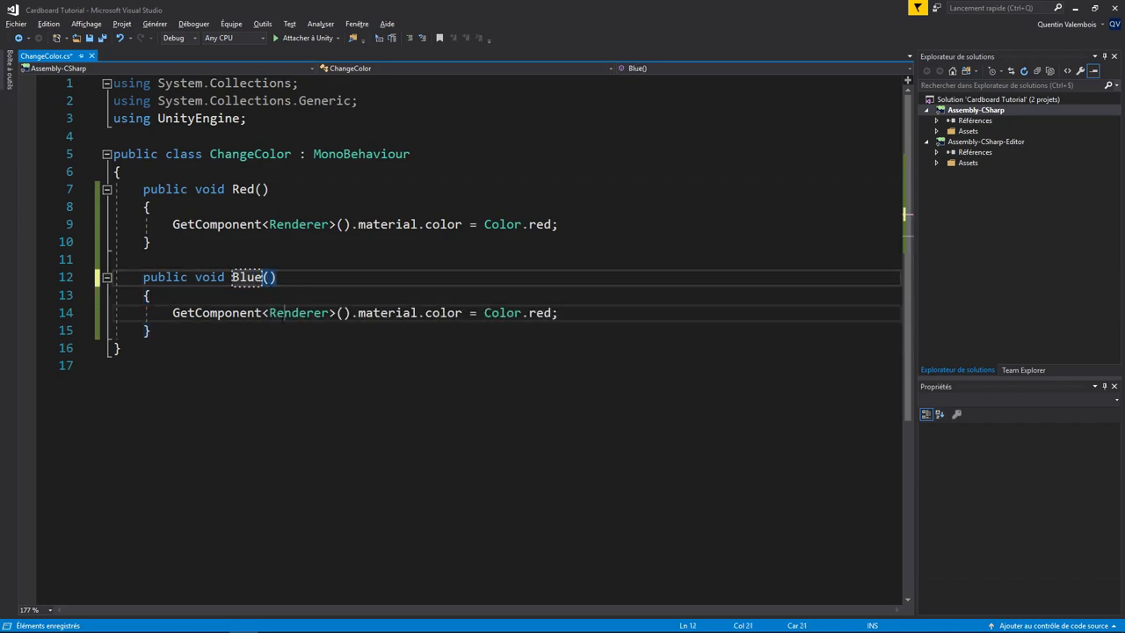
pyautogui.doubleClick(539, 313)
pyautogui.write('blue')
pyautogui.write('public void Red() { GetComponent<Renderer>().material.color = Color.red; }')
pyautogui.doubleClick(244, 366)
pyautogui.write('Black')
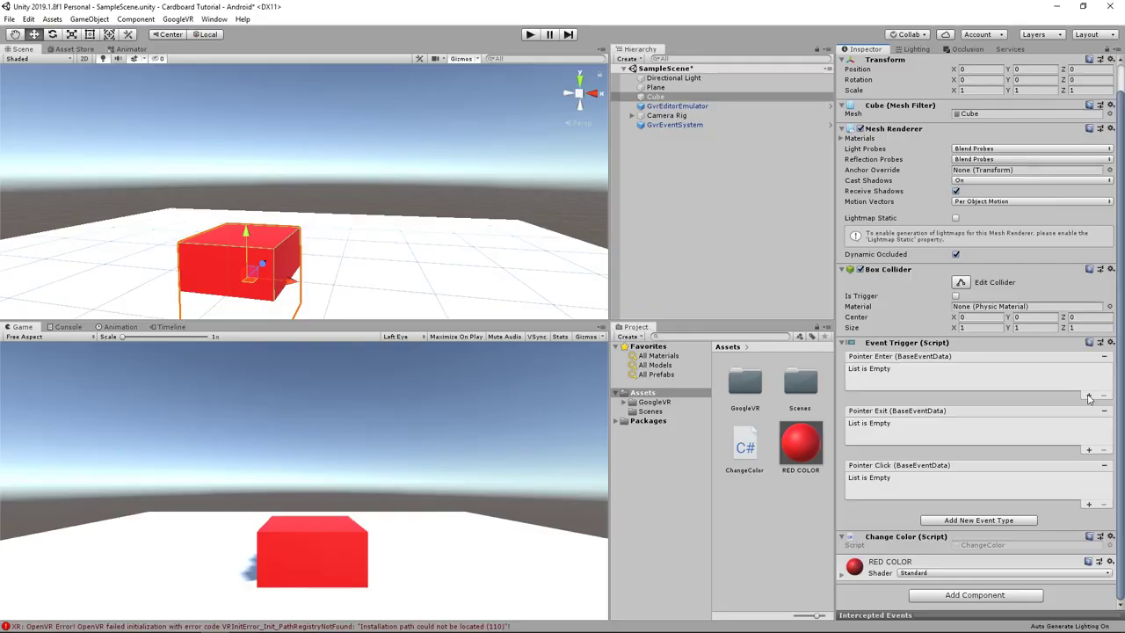
# Step: Make the Cube's Pointer Enter event call ChangeColor.Blue
pyautogui.click(1088, 397)
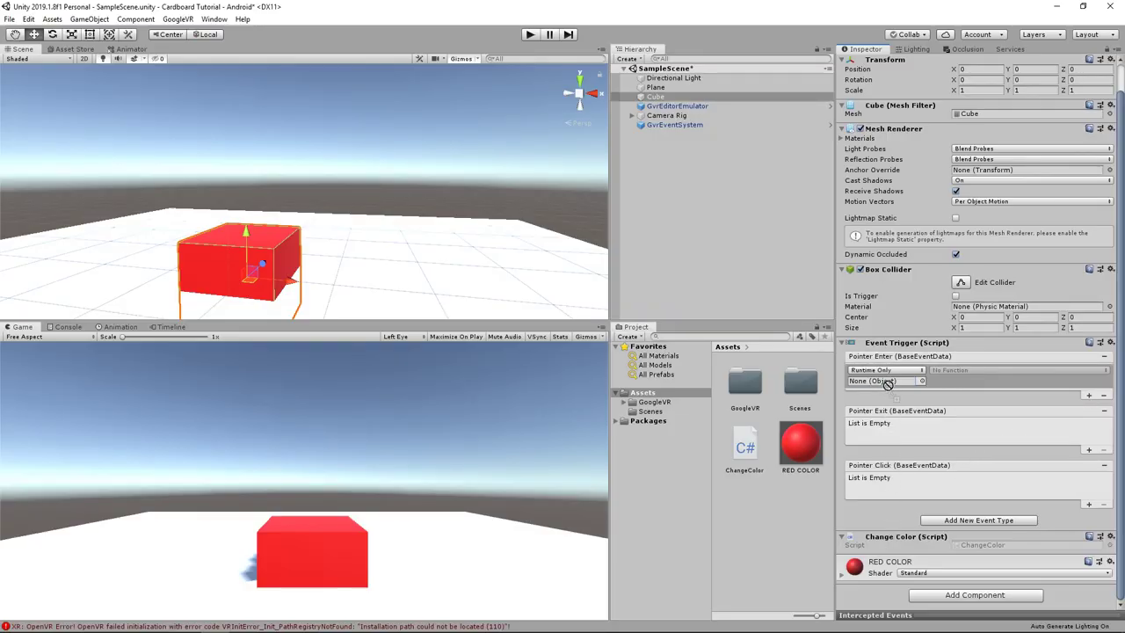
pyautogui.moveTo(888, 384); pyautogui.dragTo(887, 382)
pyautogui.click(967, 370)
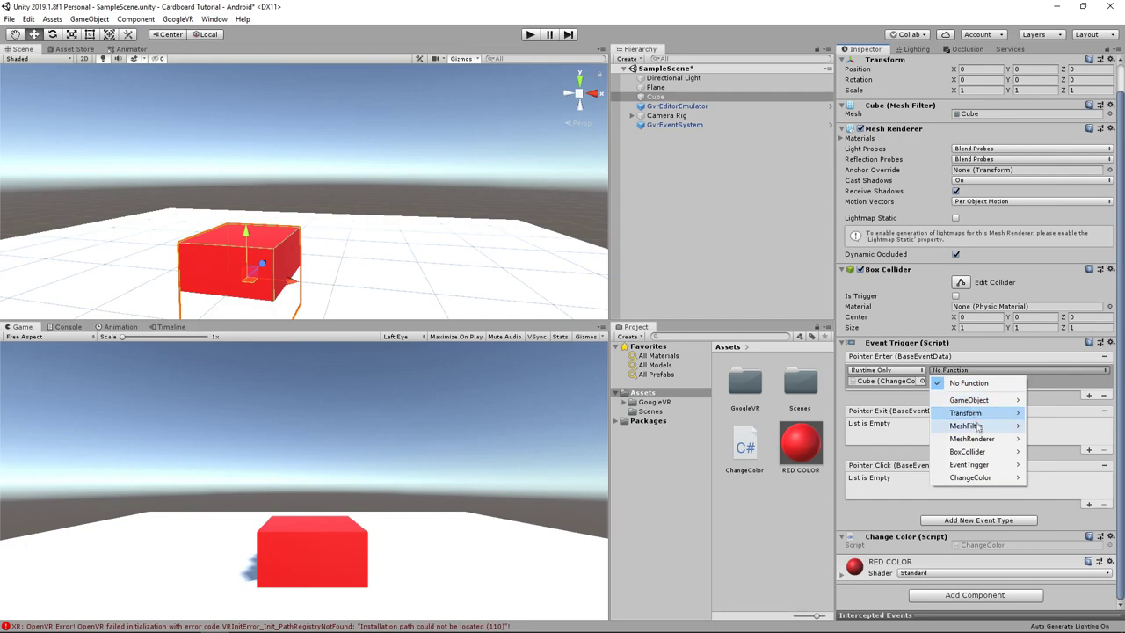
pyautogui.moveTo(982, 477)
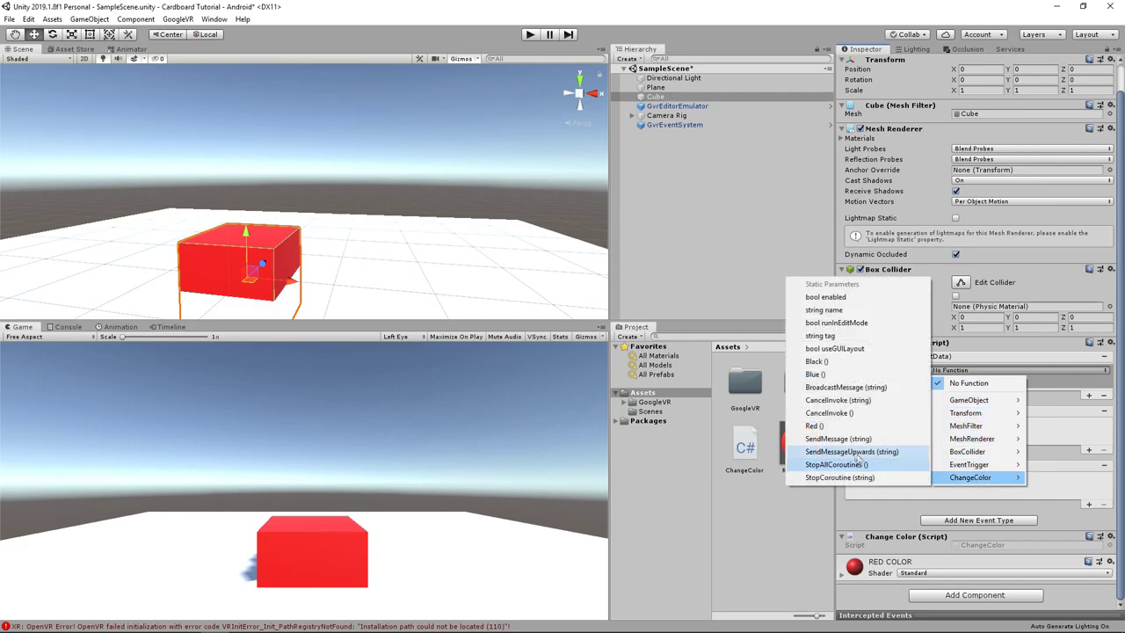
pyautogui.click(815, 374)
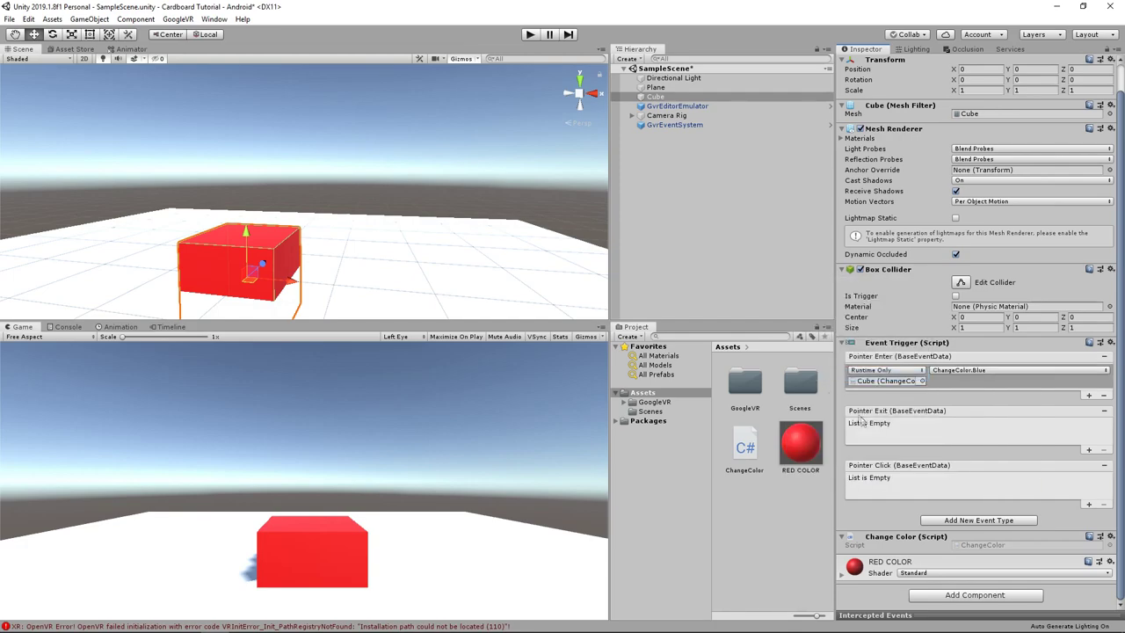
# Step: Make the Cube's Pointer Exit event call ChangeColor.Red
pyautogui.click(1087, 450)
pyautogui.moveTo(656, 97); pyautogui.dragTo(883, 435)
pyautogui.click(1018, 424)
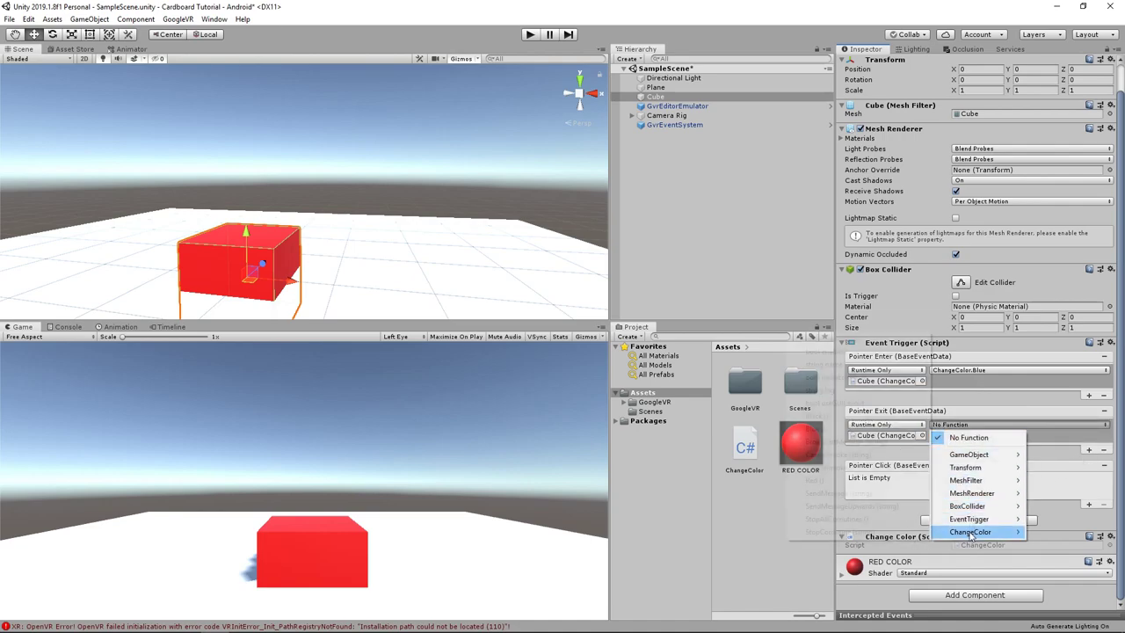
pyautogui.moveTo(971, 533)
pyautogui.click(856, 479)
# Step: Make Pointer Click call ChangeColor.Black and start play mode
pyautogui.click(1088, 503)
pyautogui.moveTo(885, 544); pyautogui.dragTo(878, 489)
pyautogui.click(965, 481)
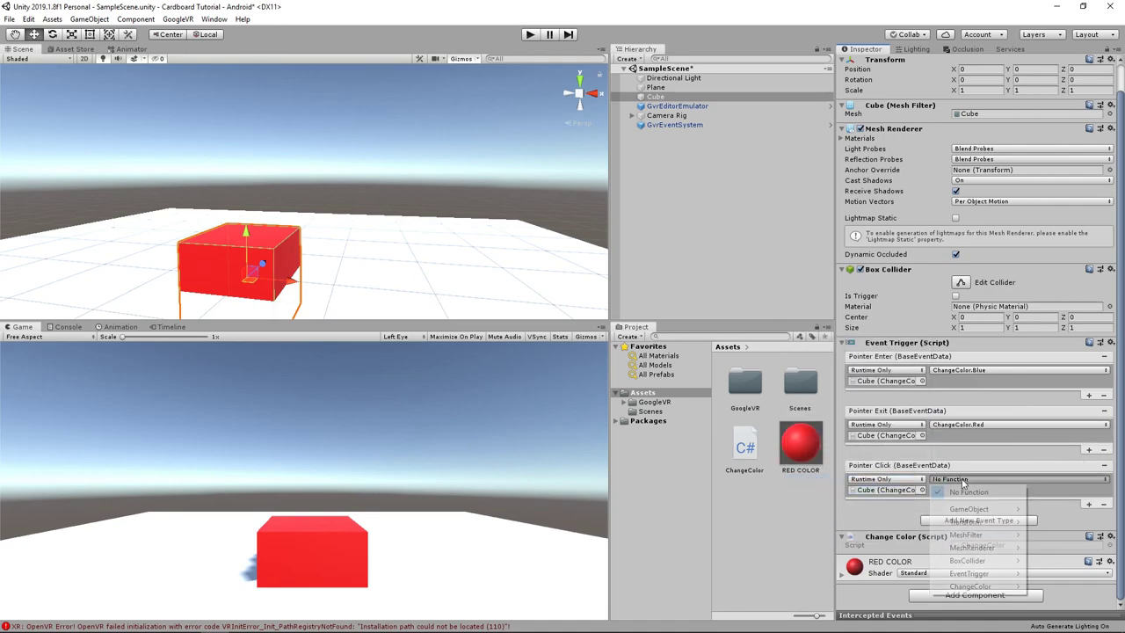
pyautogui.moveTo(970, 586)
pyautogui.click(817, 471)
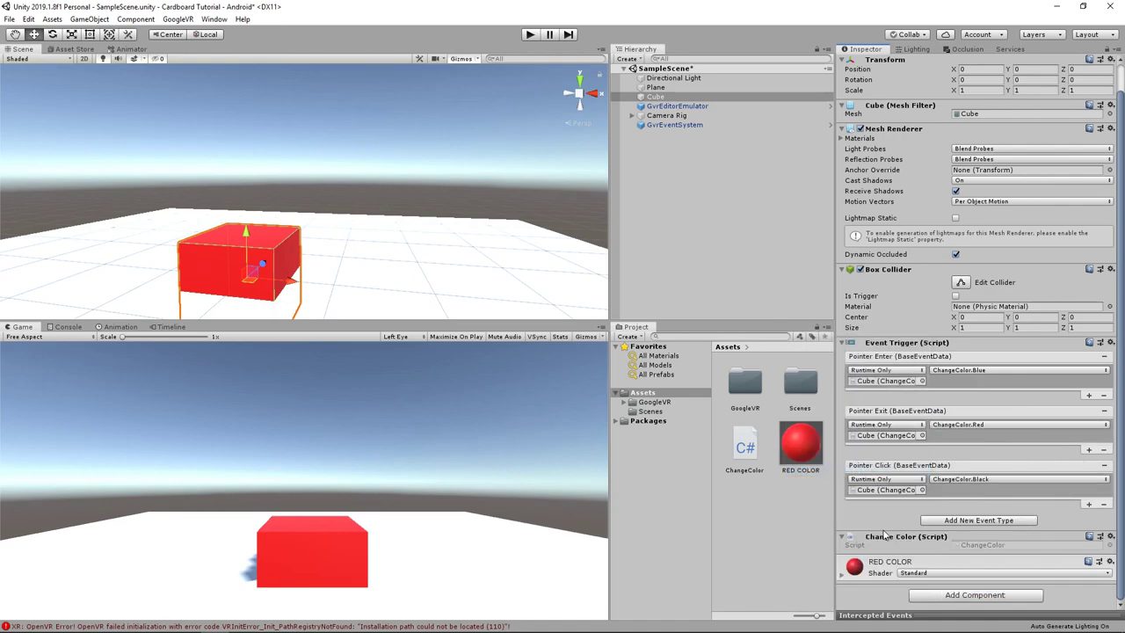
pyautogui.hotkey('ctrl', 'p')
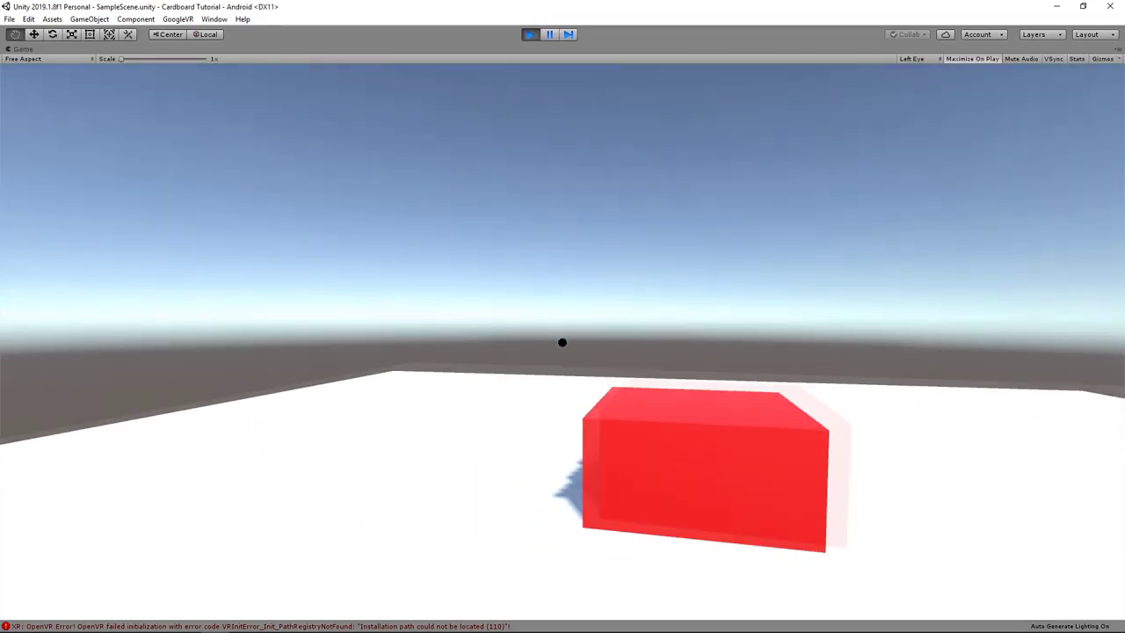
# Step: Test the original cube turning blue on gaze and black on click, then stop play
pyautogui.press('alt')
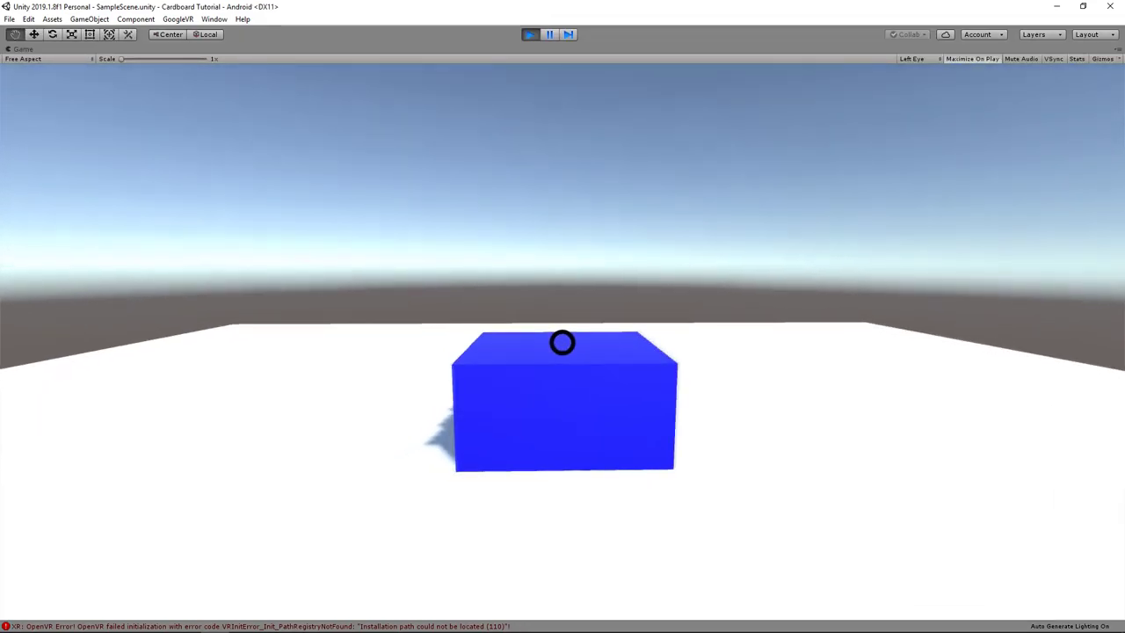
pyautogui.press('alt')
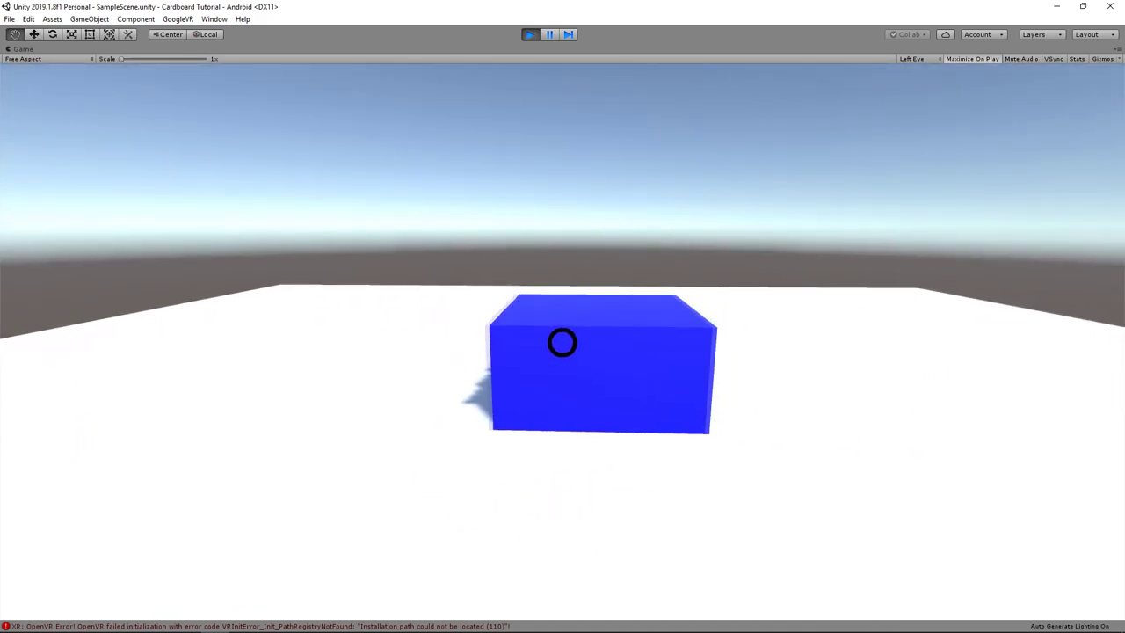
pyautogui.click(562, 342)
pyautogui.press('alt')
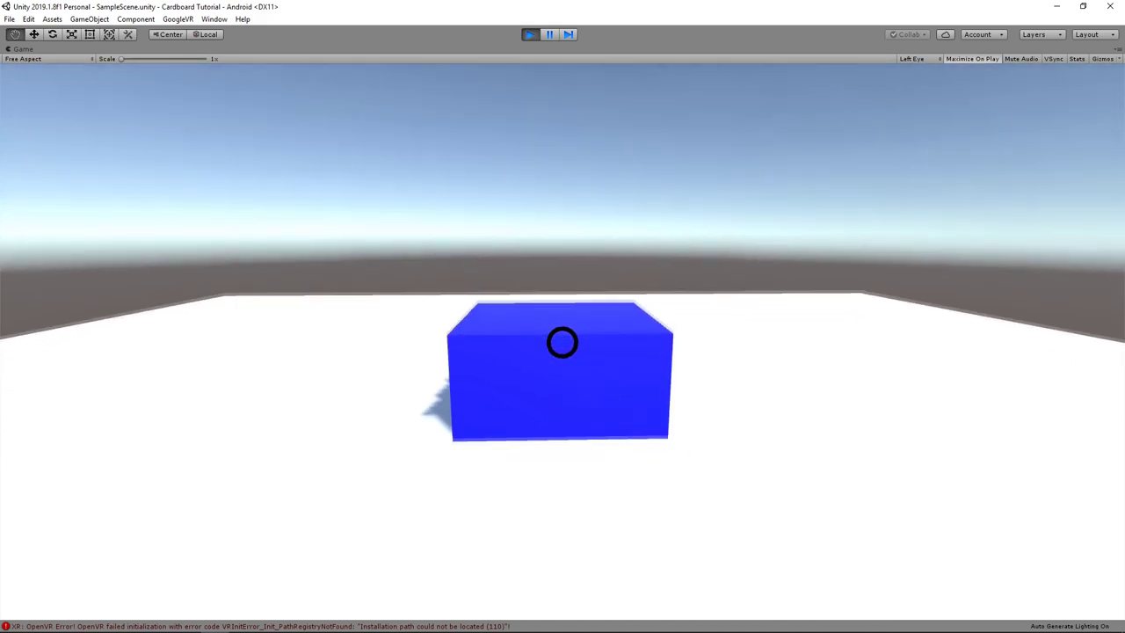
pyautogui.hotkey('ctrl', 'p')
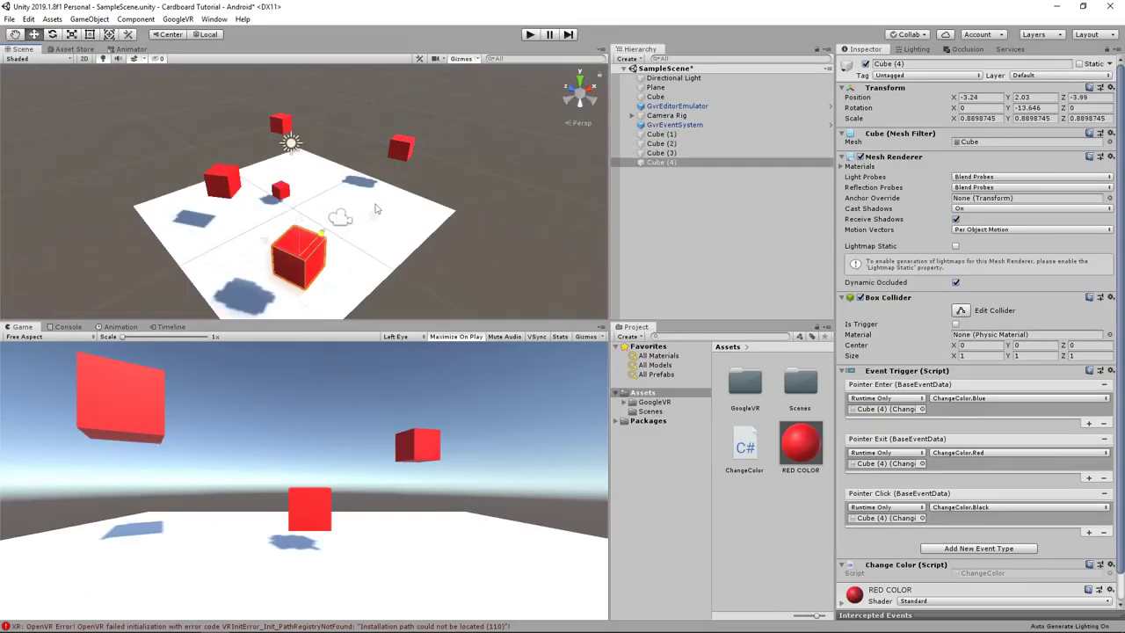
# Step: Play again and gaze at and click each duplicated cube to check the colour changes
pyautogui.hotkey('ctrl', 'p')
pyautogui.click(562, 341)
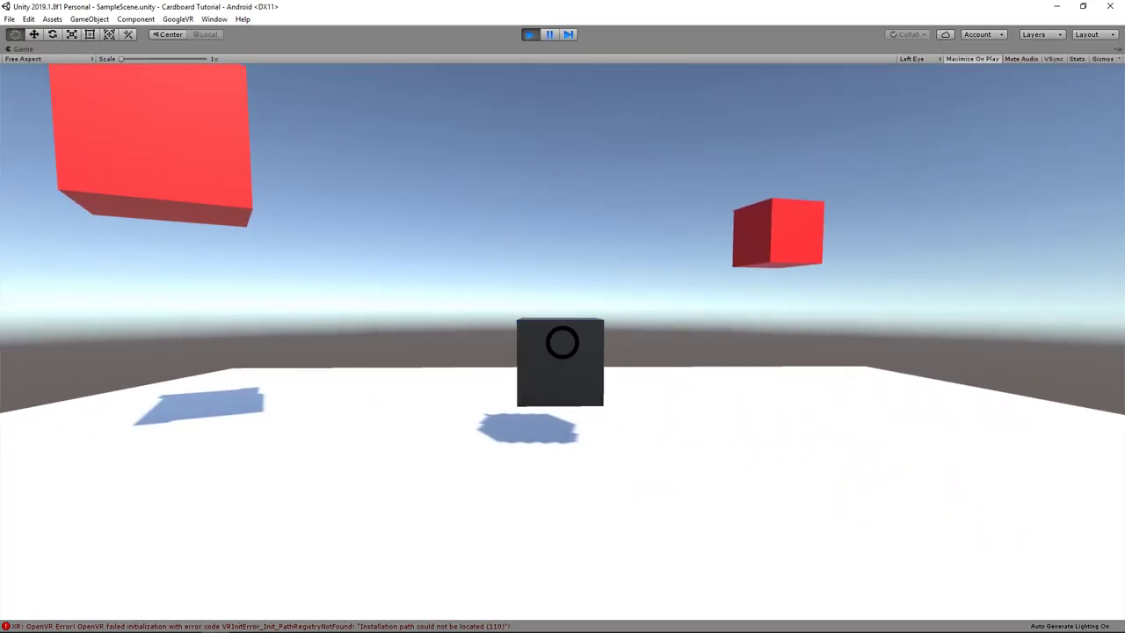
pyautogui.press('alt')
pyautogui.click(563, 342)
pyautogui.press('alt')
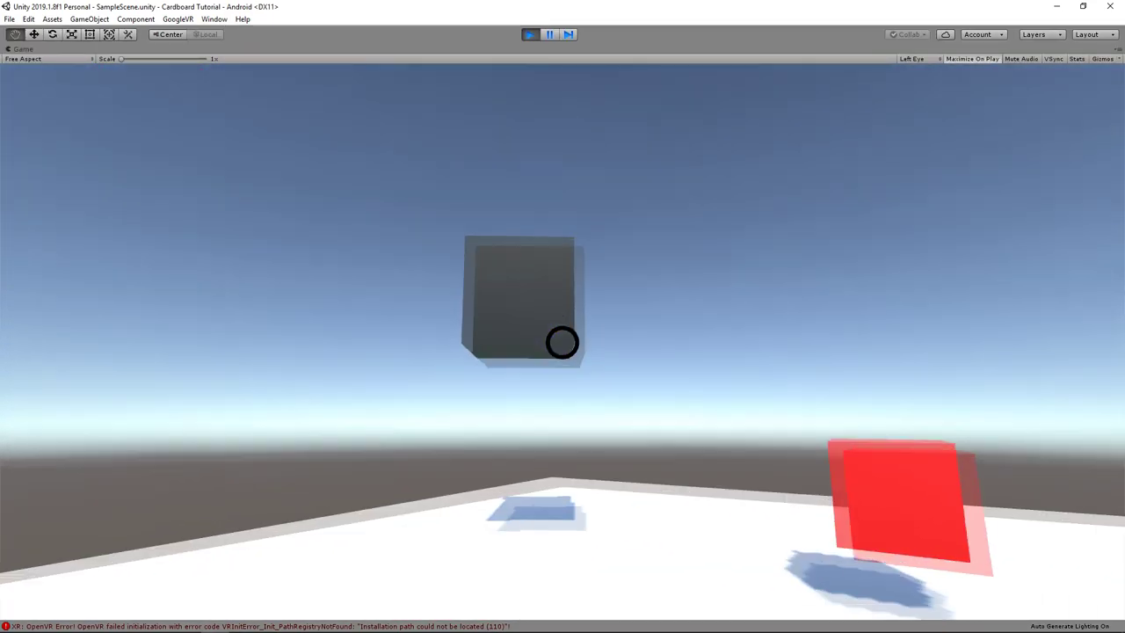
pyautogui.press('alt')
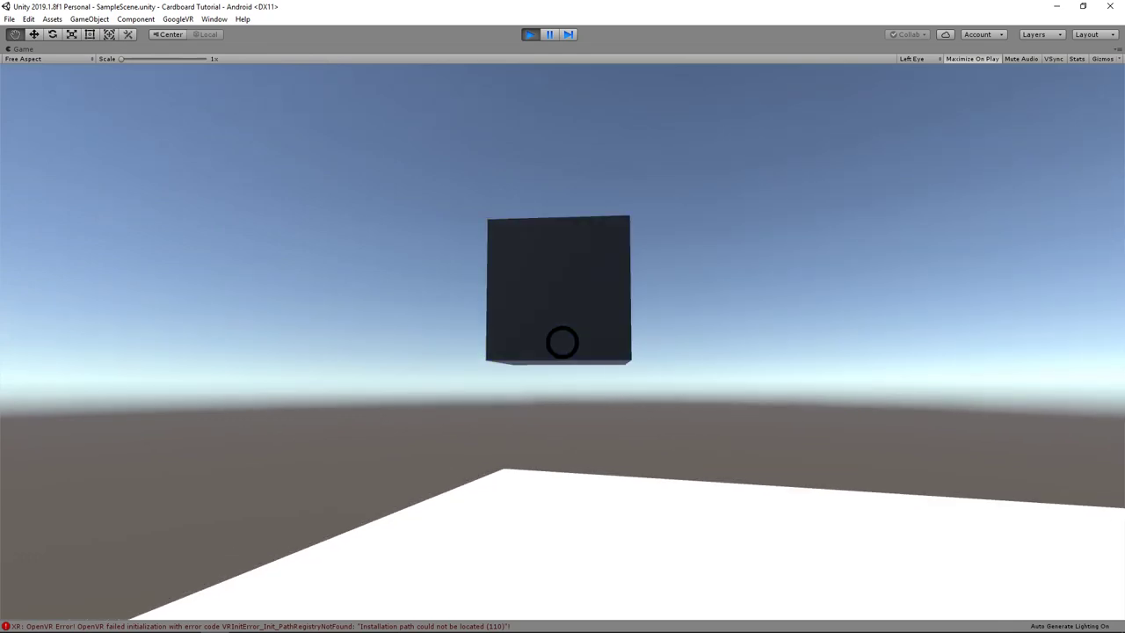
pyautogui.press('alt')
pyautogui.click(563, 342)
pyautogui.press('alt')
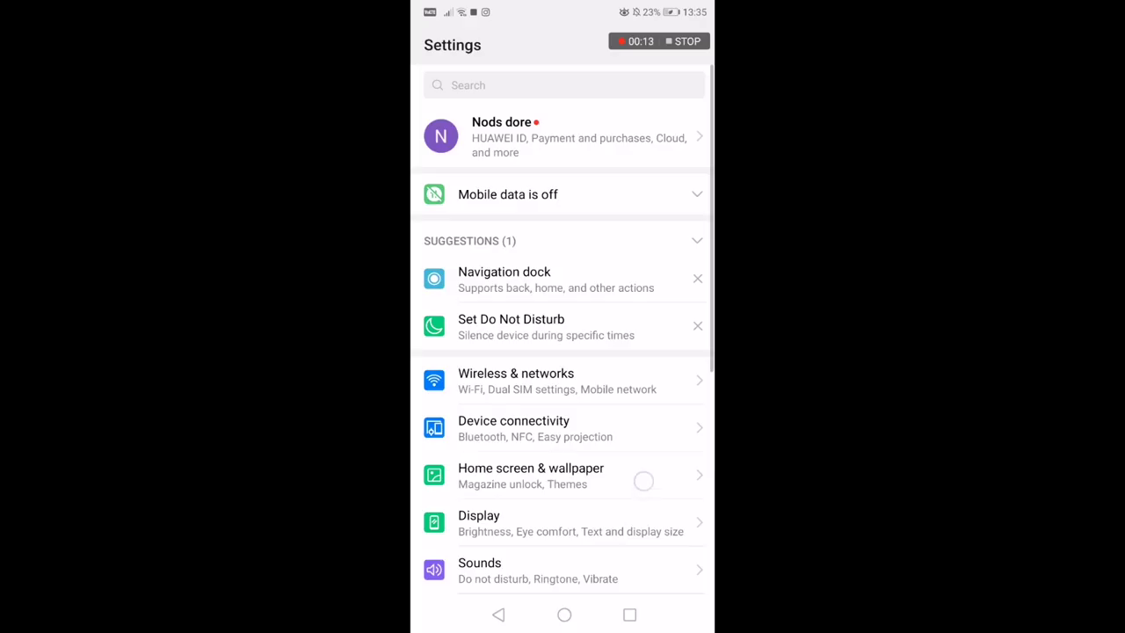
# Step: In the phone's Settings, go to System and open About phone
pyautogui.scroll(-5, 644, 481)
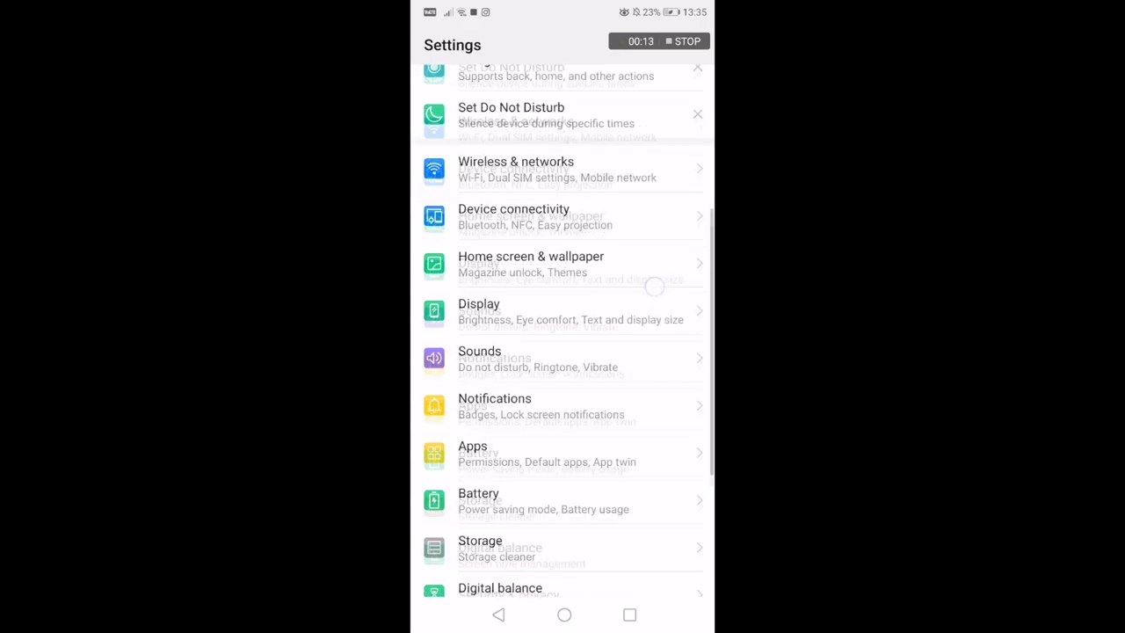
pyautogui.scroll(-2, 643, 425)
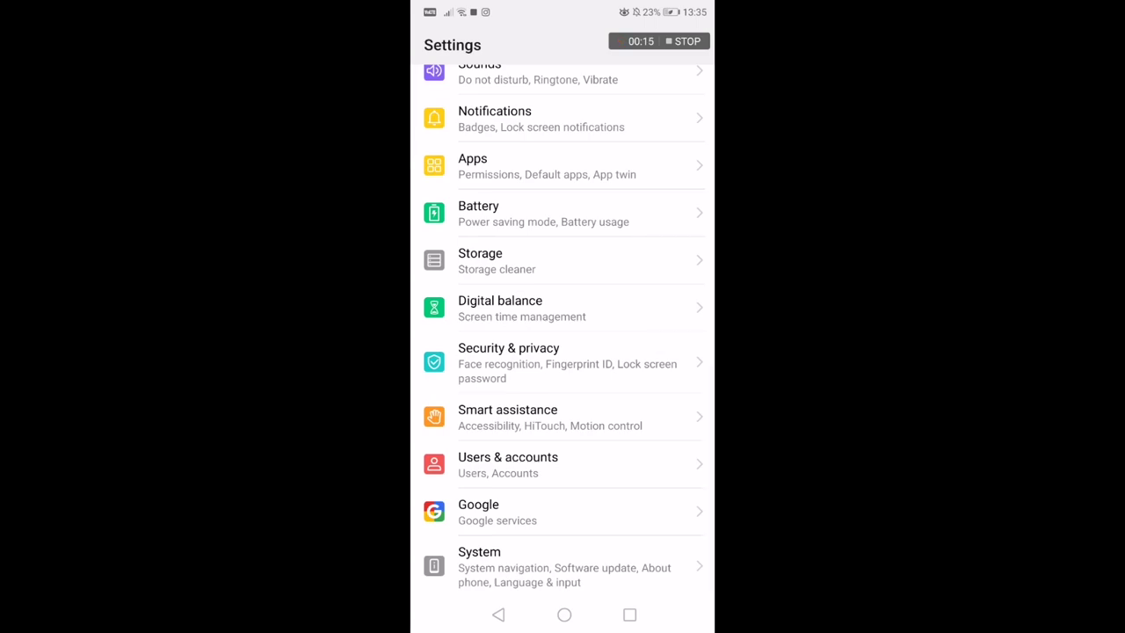
pyautogui.click(562, 566)
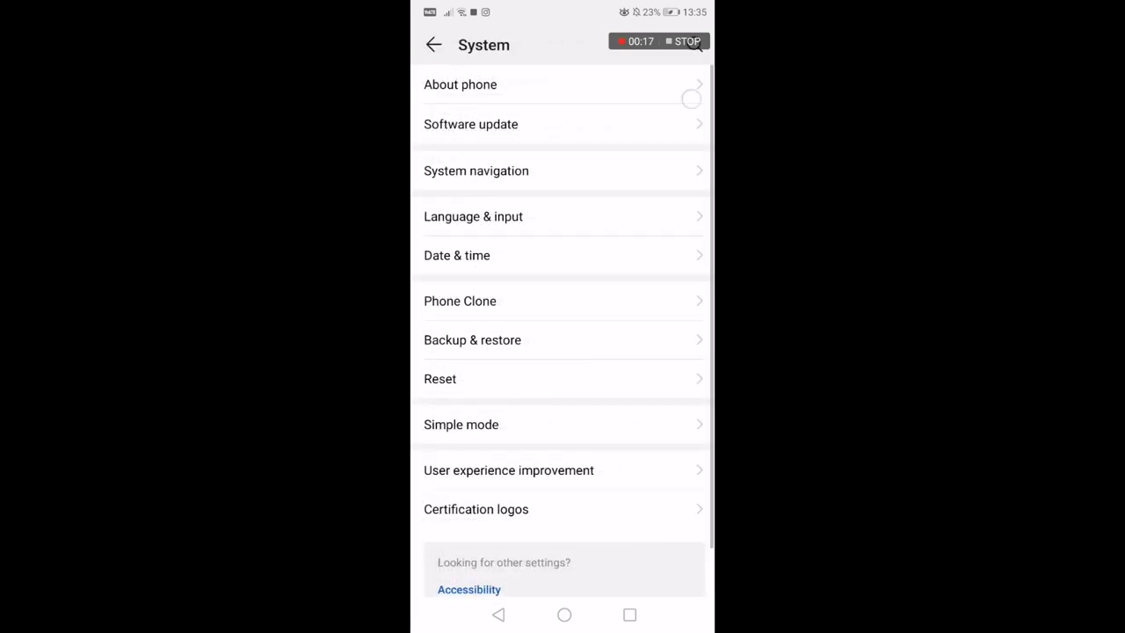
pyautogui.click(690, 98)
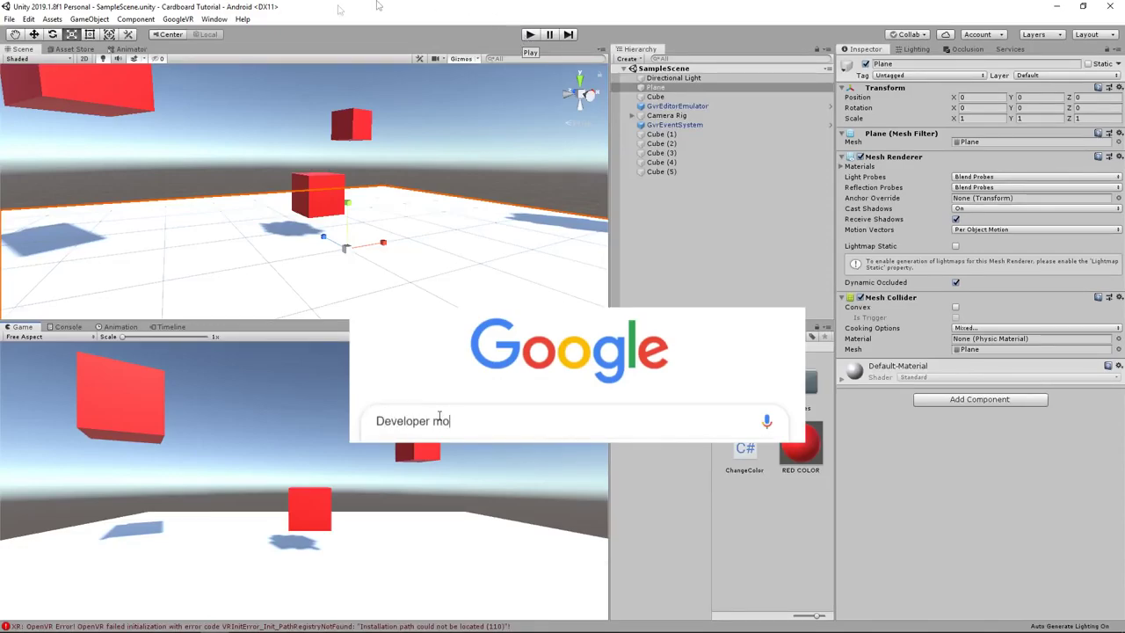
# Step: Open File > Build Settings and run Build And Run for Android
pyautogui.click(9, 20)
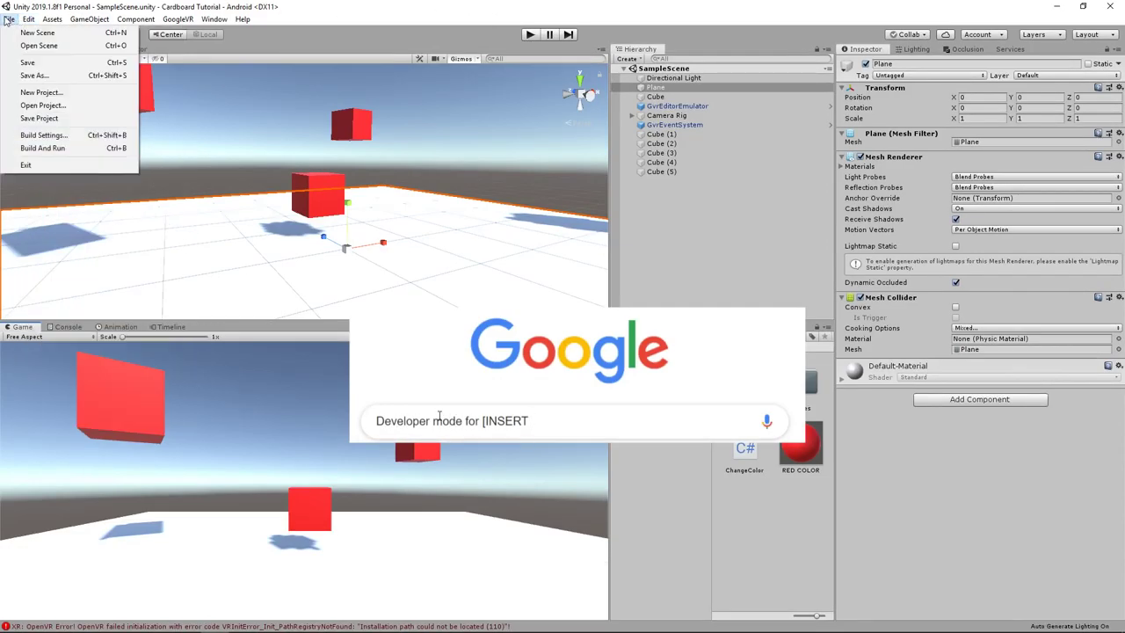
pyautogui.click(35, 135)
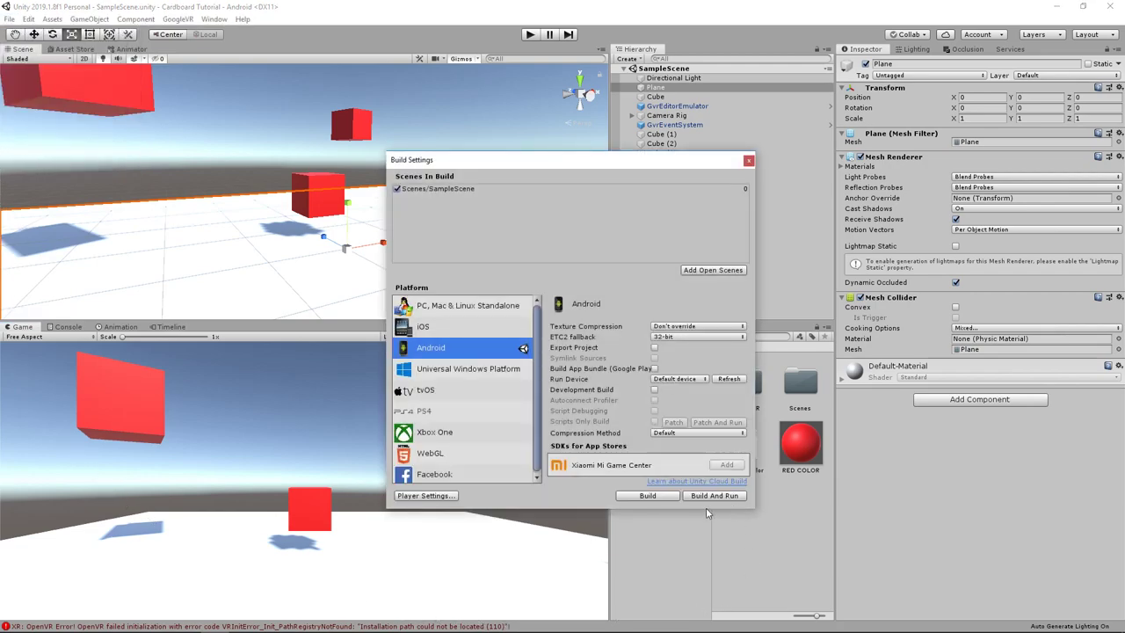
pyautogui.click(712, 496)
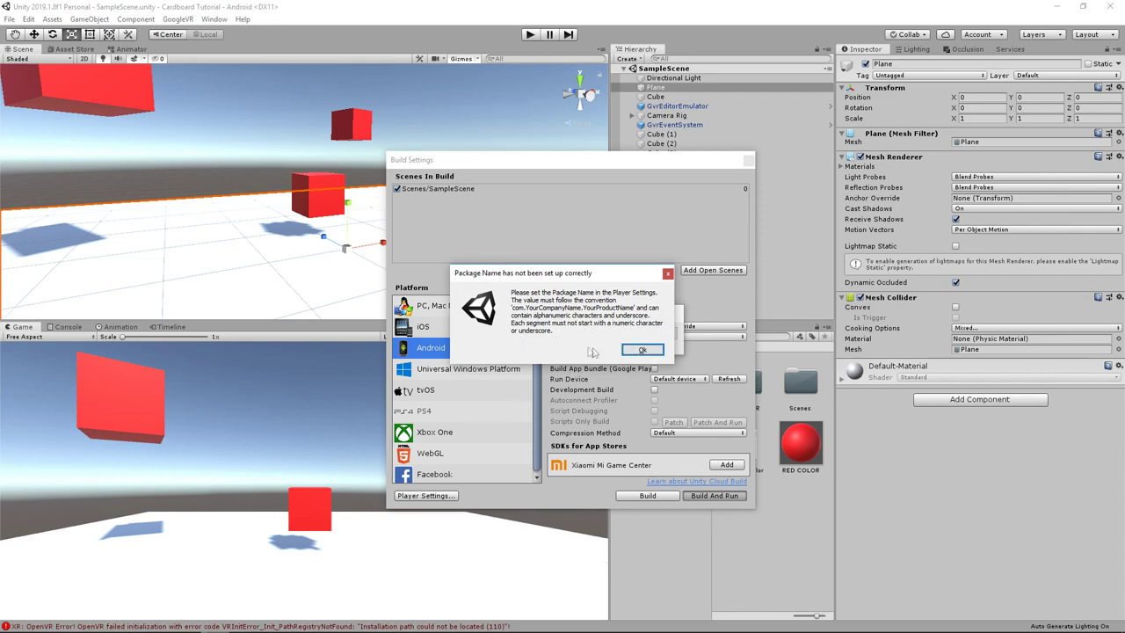
# Step: Dismiss the package-name error and set the Package Name to com.Valem.CardboardTutorial
pyautogui.click(641, 352)
pyautogui.scroll(-10, 620, 338)
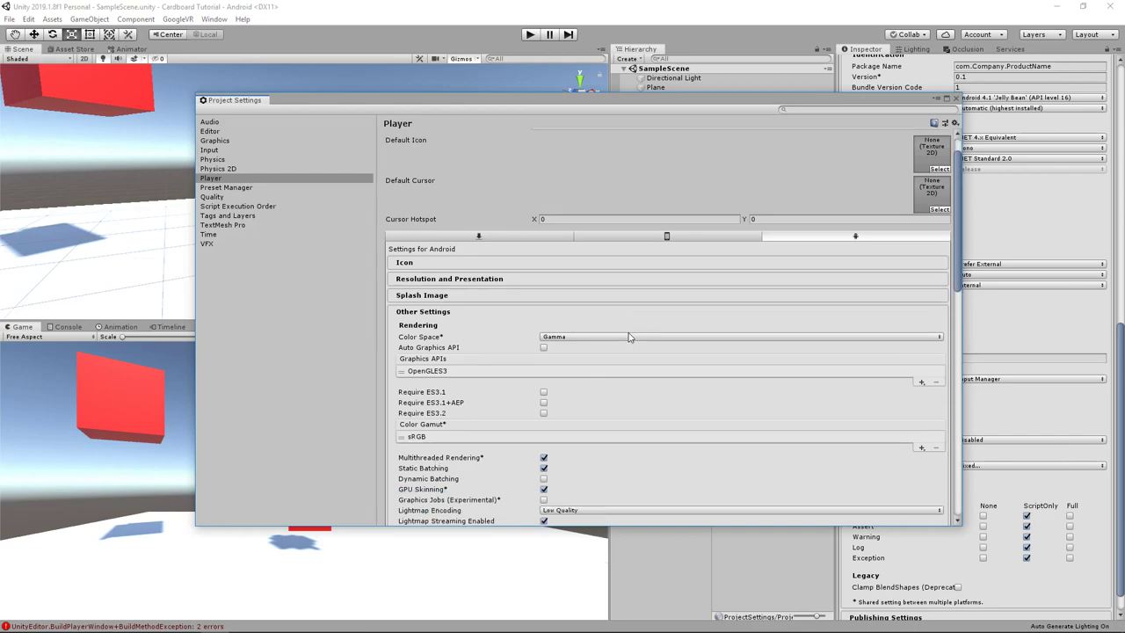
pyautogui.click(644, 367)
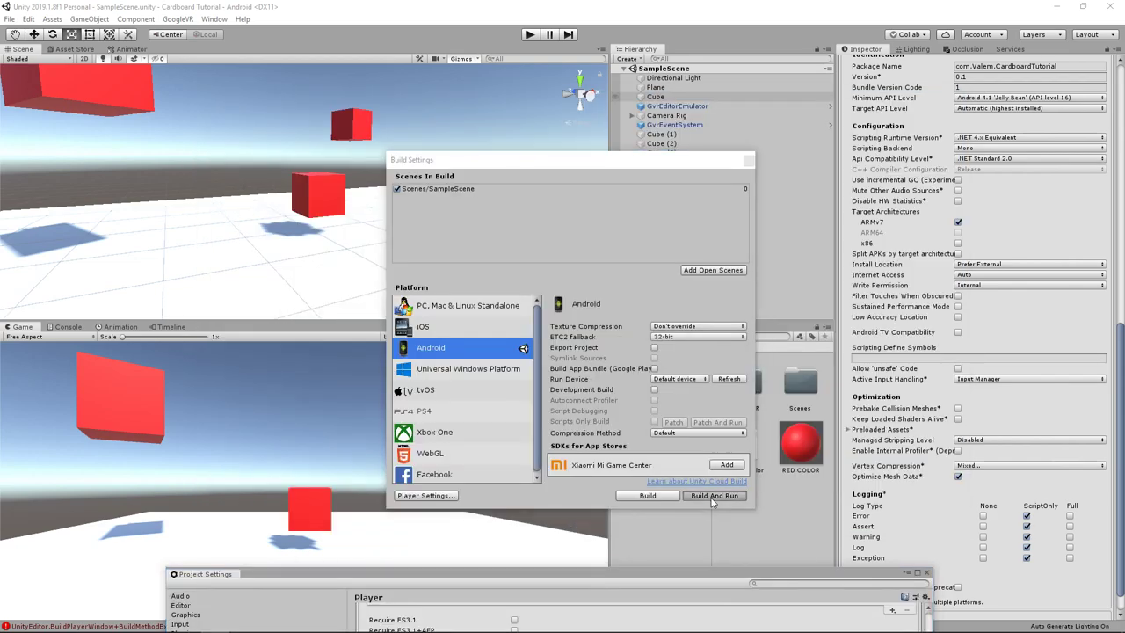
# Step: Rebuild, saving the apk as Cardboard Tutorial, then dismiss the minimum API level error
pyautogui.click(713, 495)
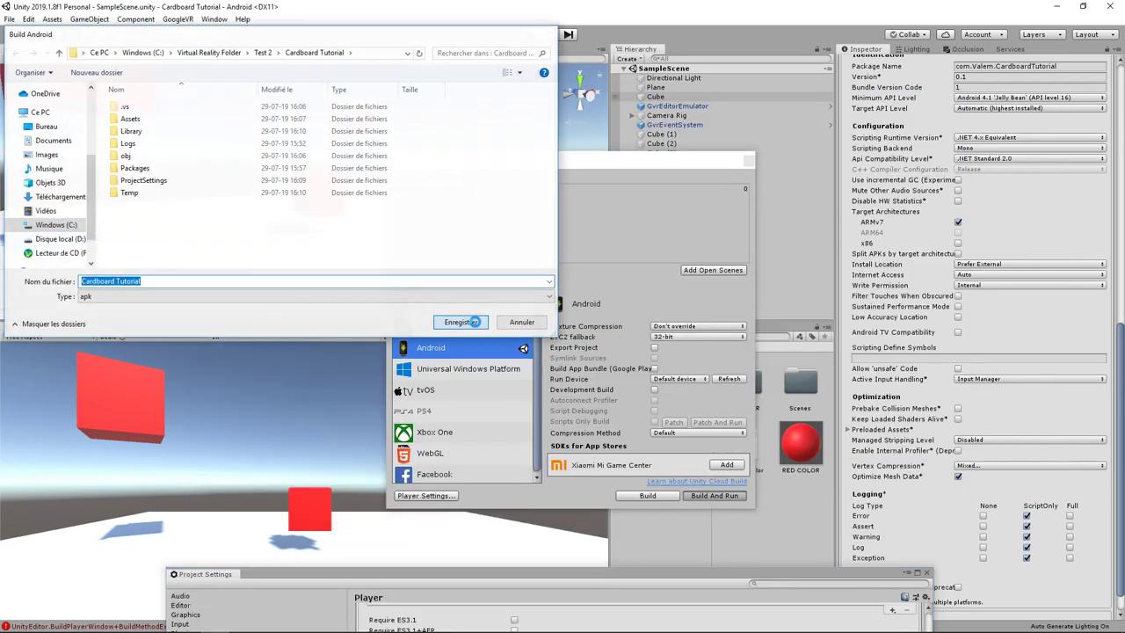
pyautogui.click(460, 323)
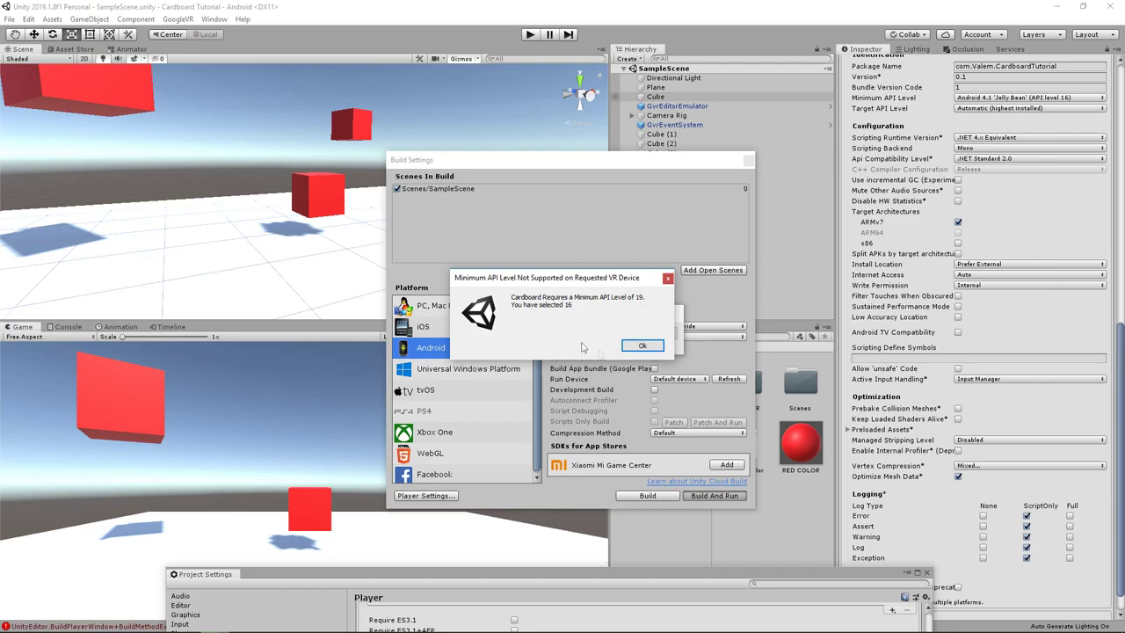
pyautogui.click(639, 347)
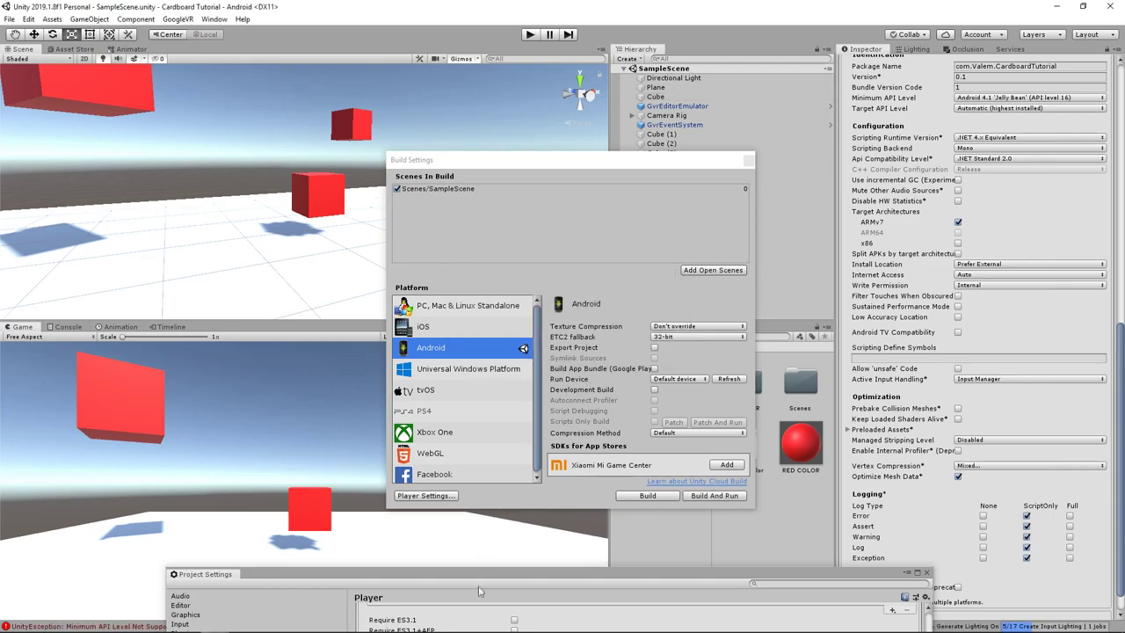
pyautogui.moveTo(478, 575); pyautogui.dragTo(480, 135)
pyautogui.scroll(4, 484, 316)
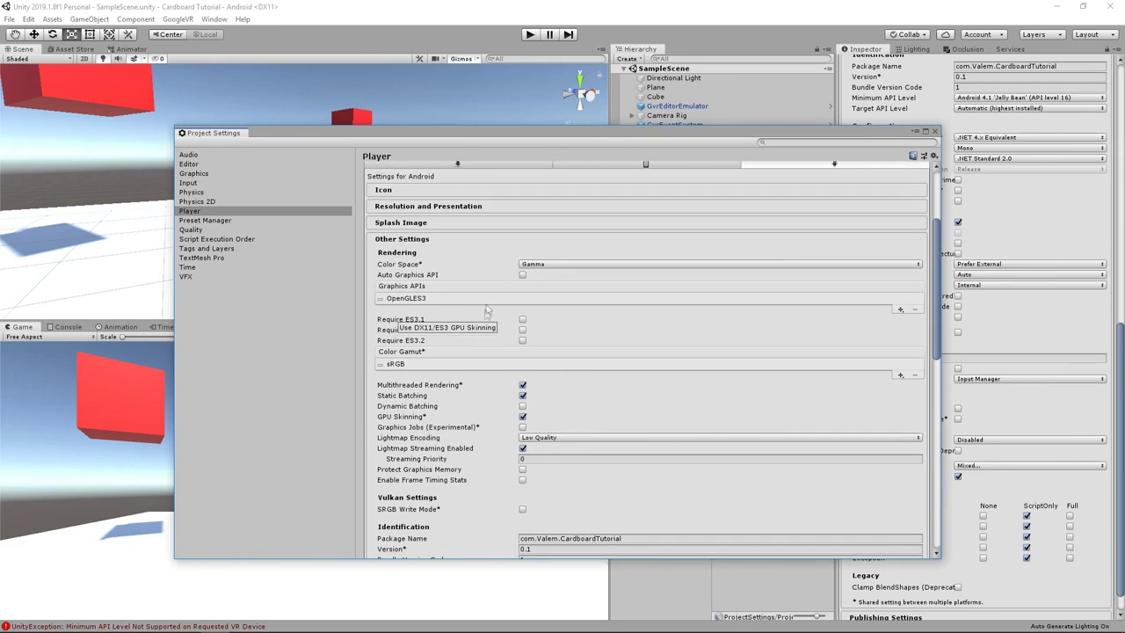
# Step: Set Minimum API Level to Android 4.4 'KitKat' (API level 19) in Other Settings
pyautogui.scroll(-3, 518, 299)
pyautogui.scroll(-1, 518, 300)
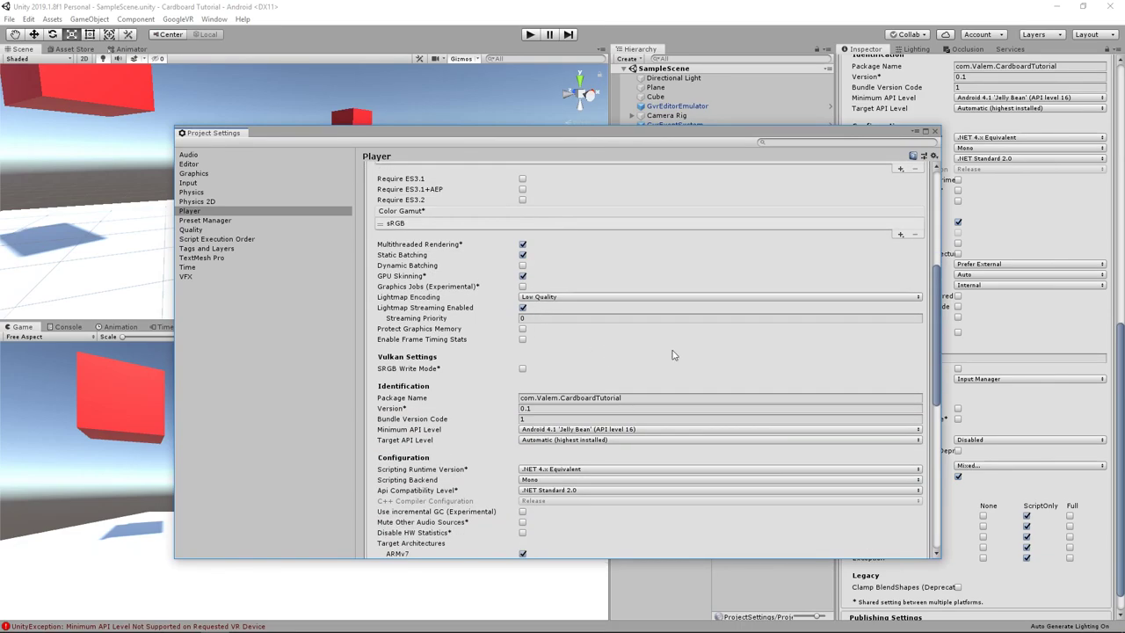
pyautogui.click(557, 429)
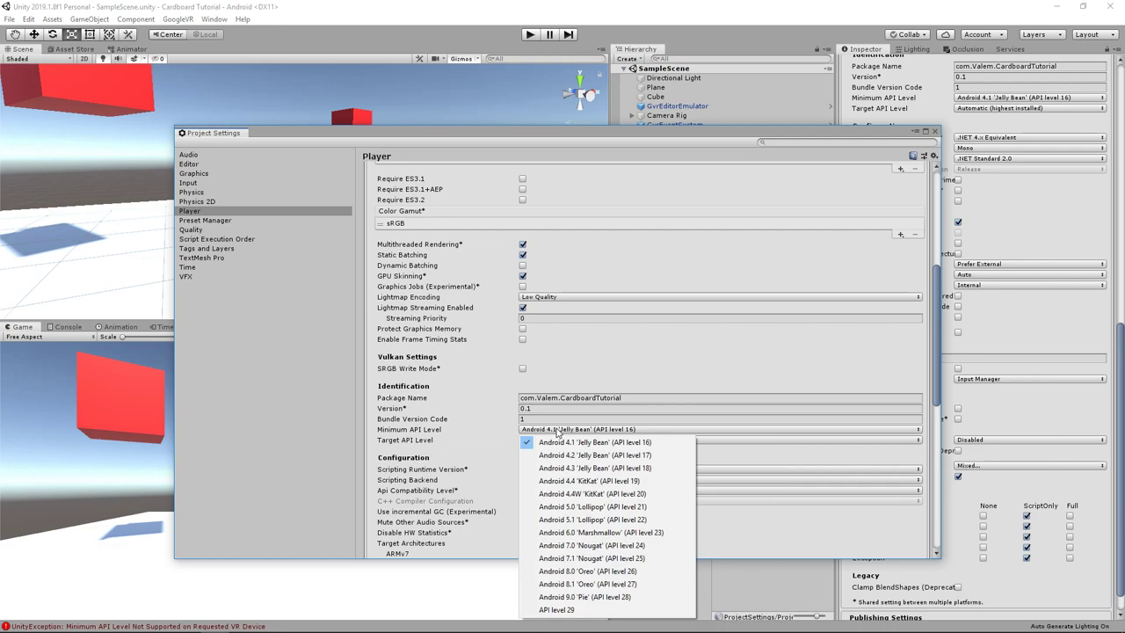
pyautogui.click(590, 481)
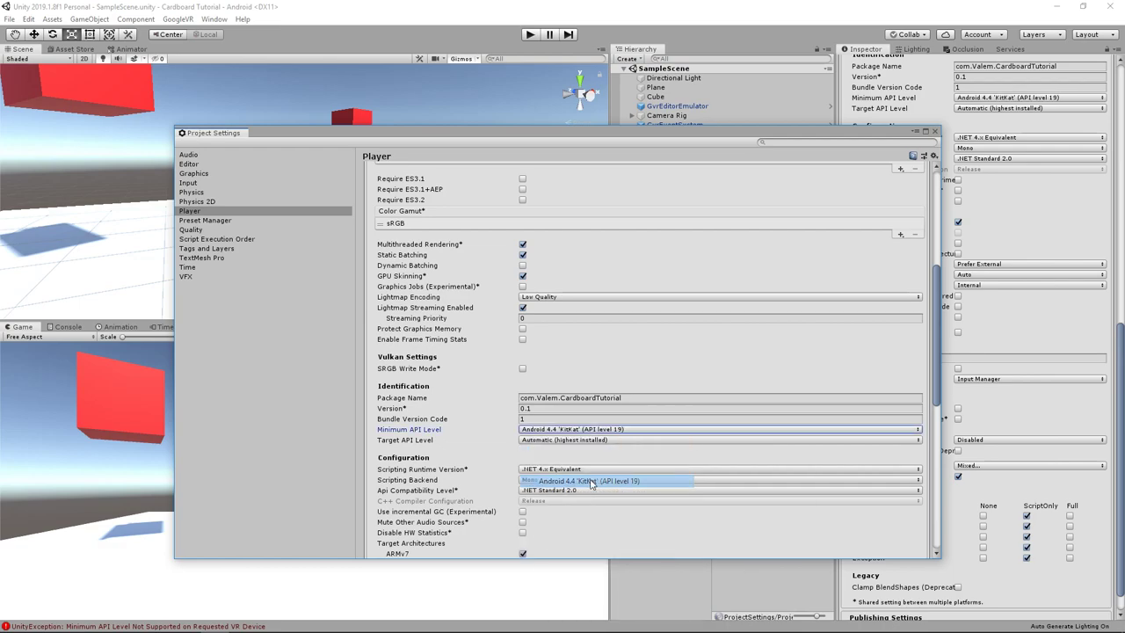